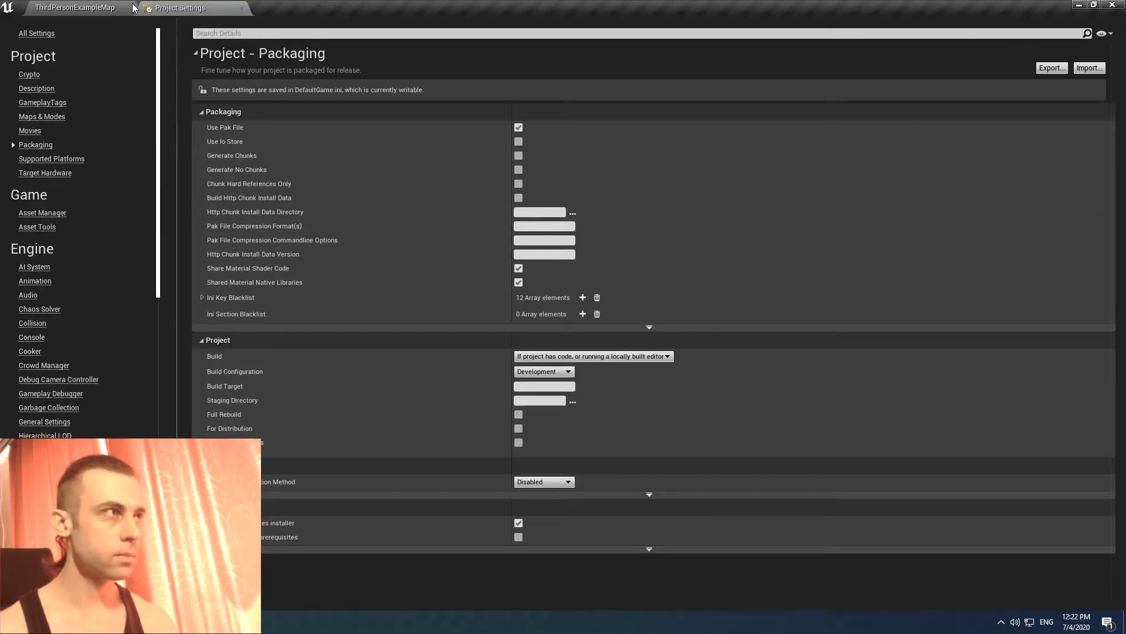
- Play ThirdPersonExampleMap in the editor, show the game full screen and walk the character around
click(97, 8)
click(486, 41)
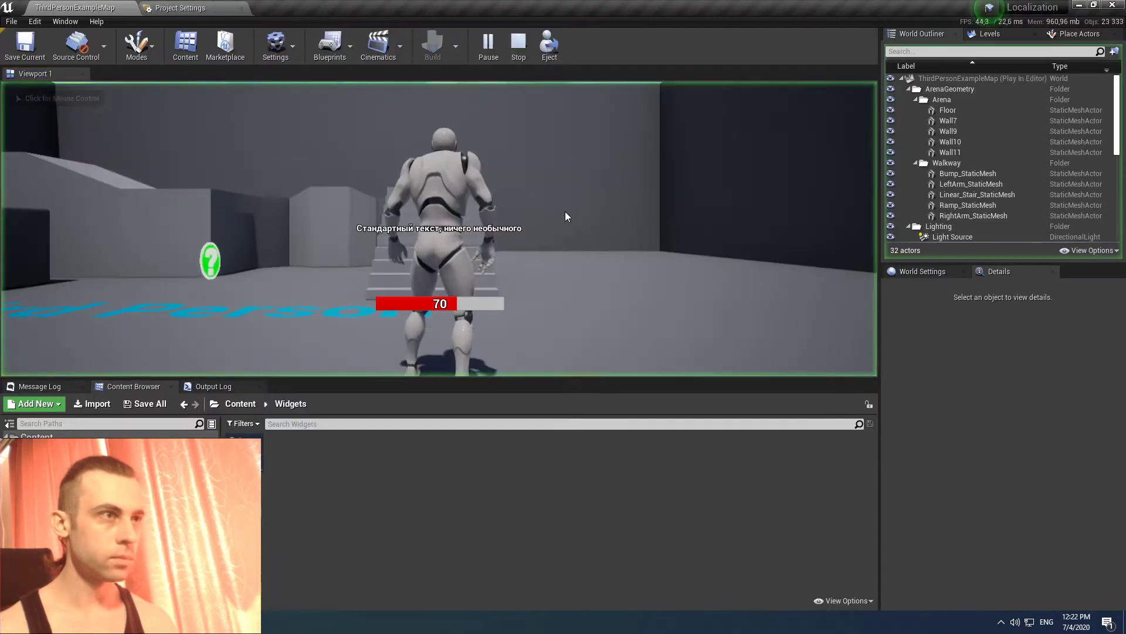
click(566, 217)
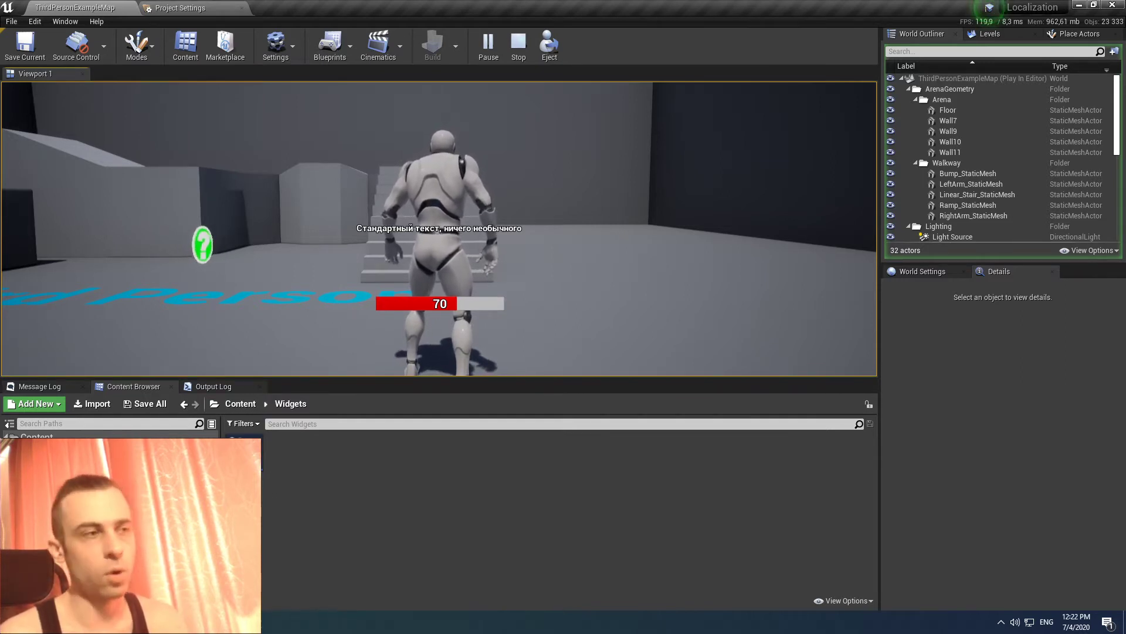
key(w)
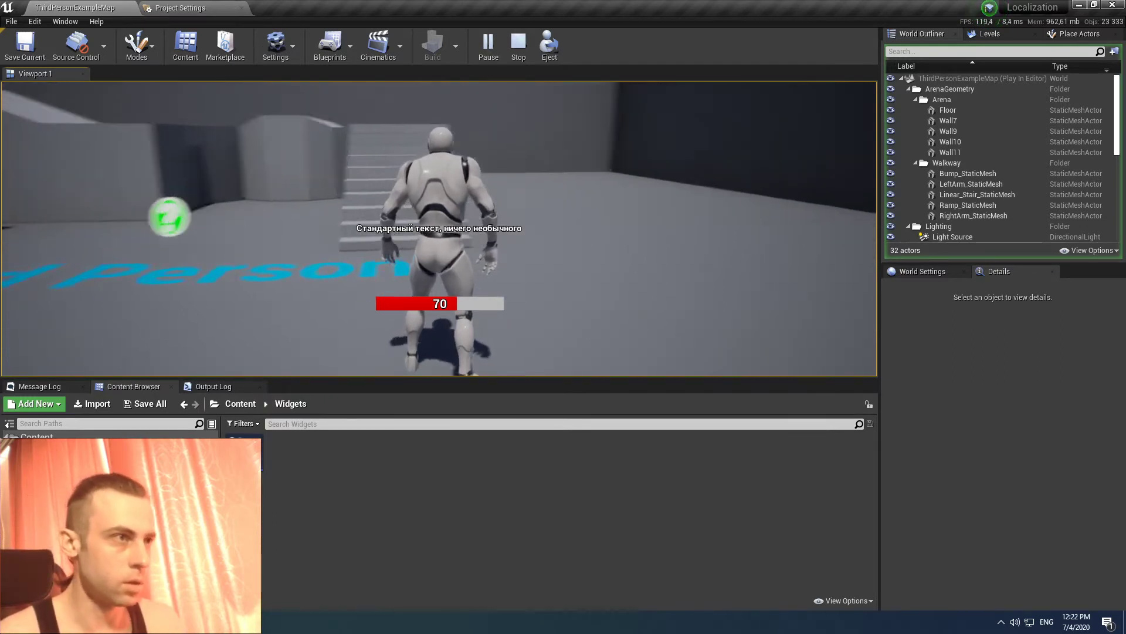
key(F11)
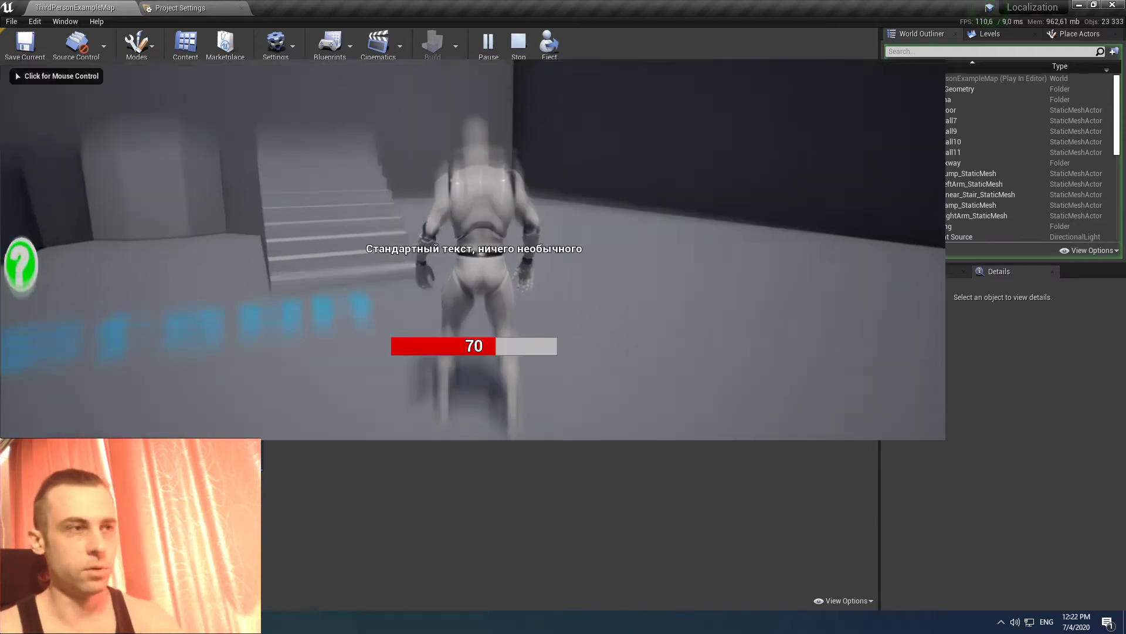
key(w)
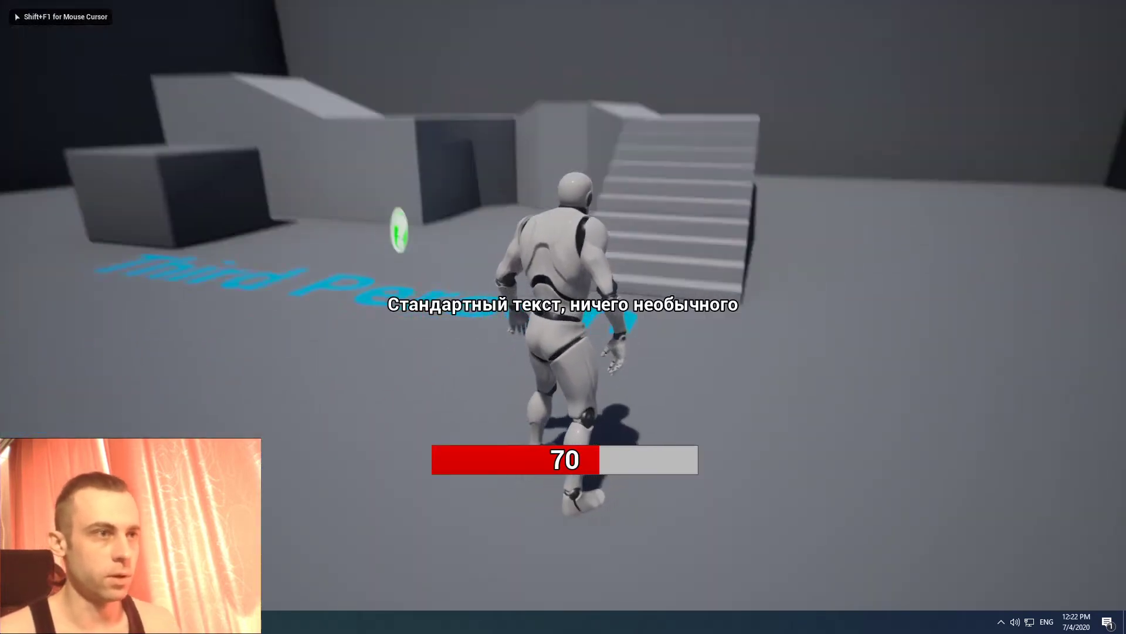
key(w)
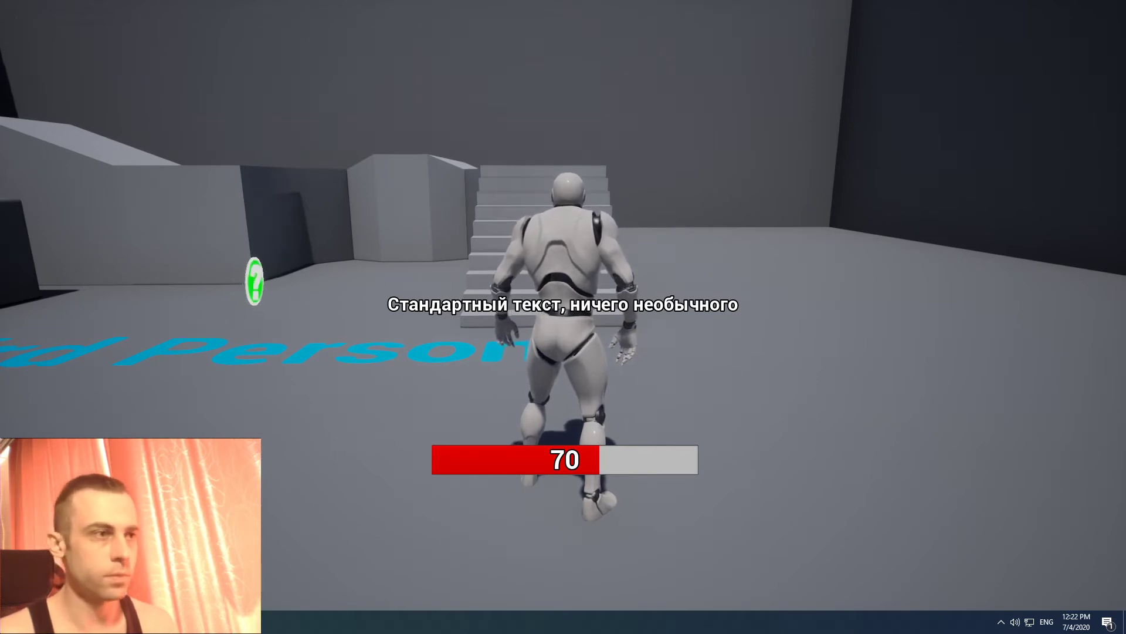
- Test the localized on-screen text by switching the running game between English, Russian and German
key(1)
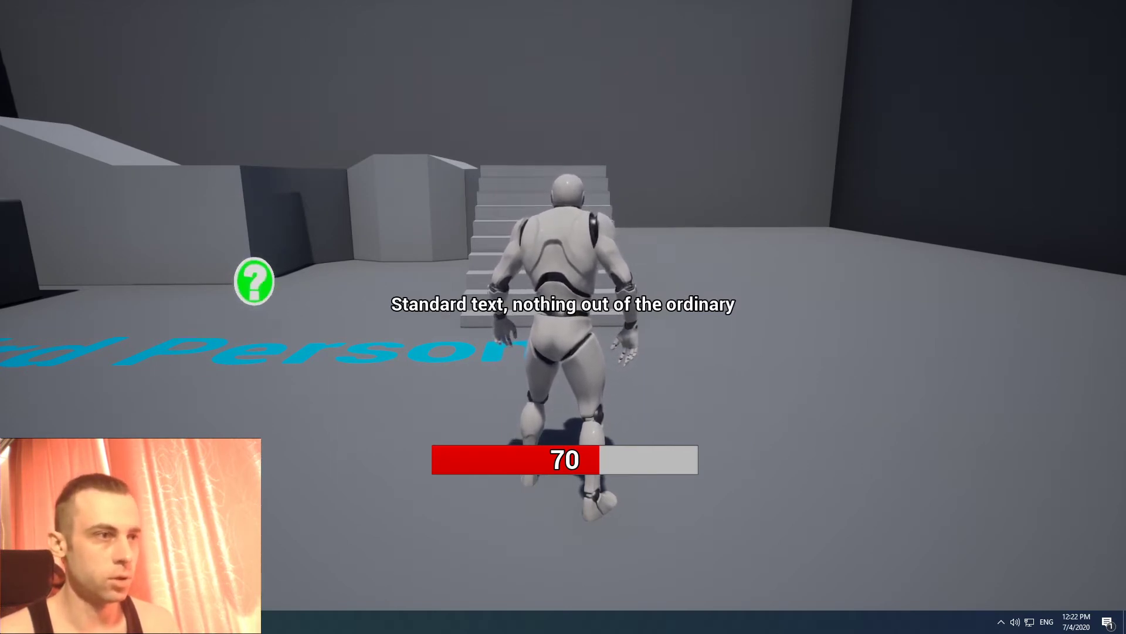
key(3)
key(1)
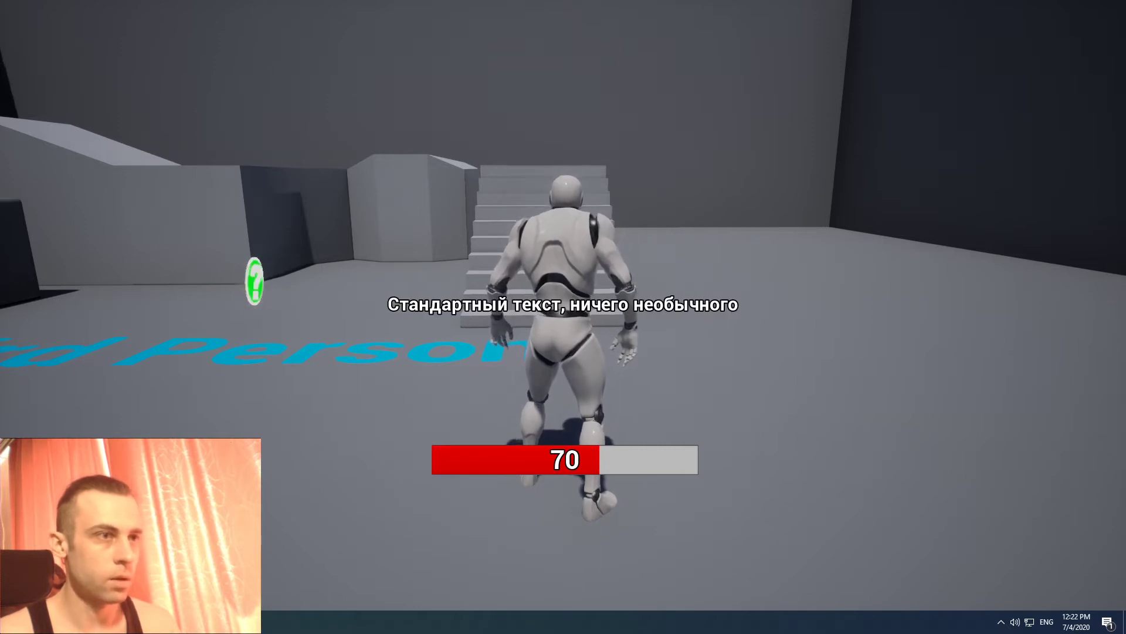
key(2)
key(3)
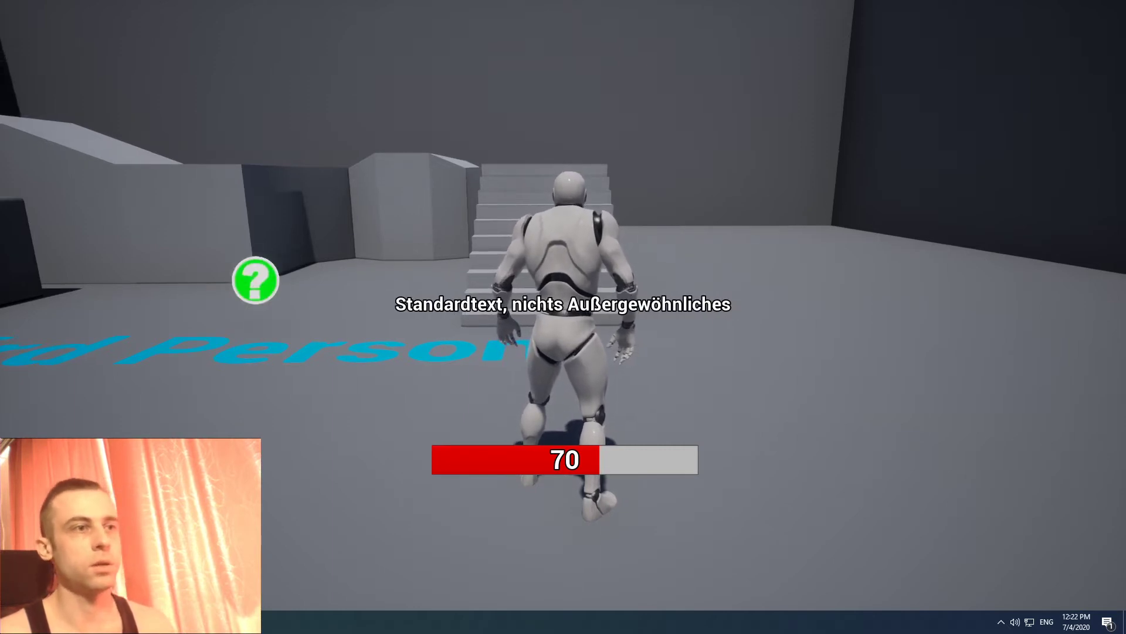
key(1)
key(2)
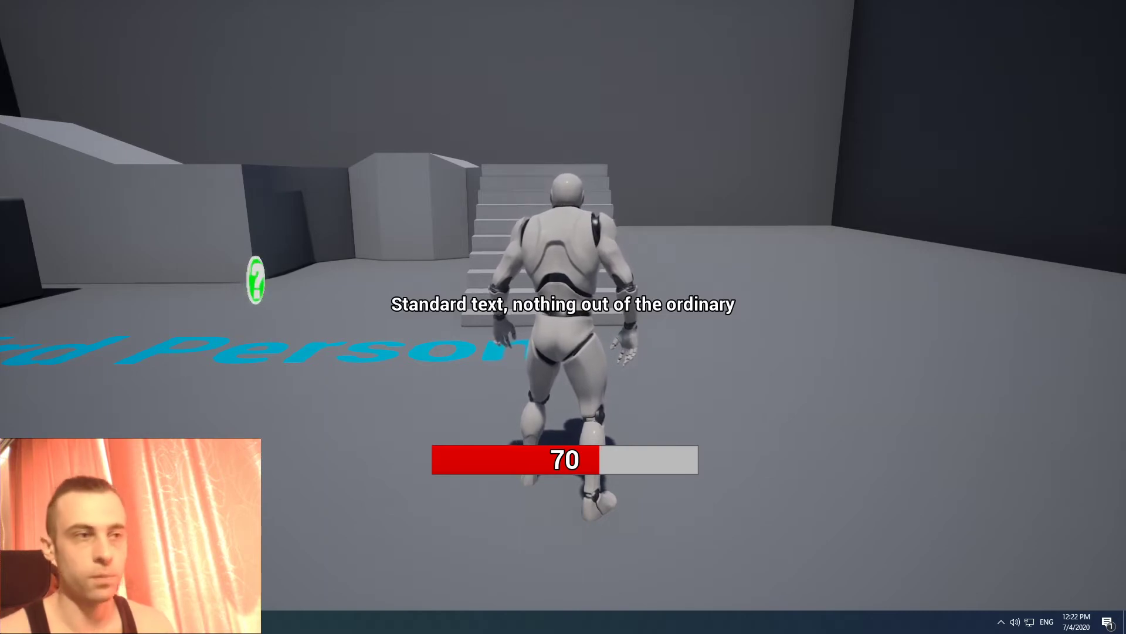
- Walk the character briefly, leave full screen and stop the play session
key(a)
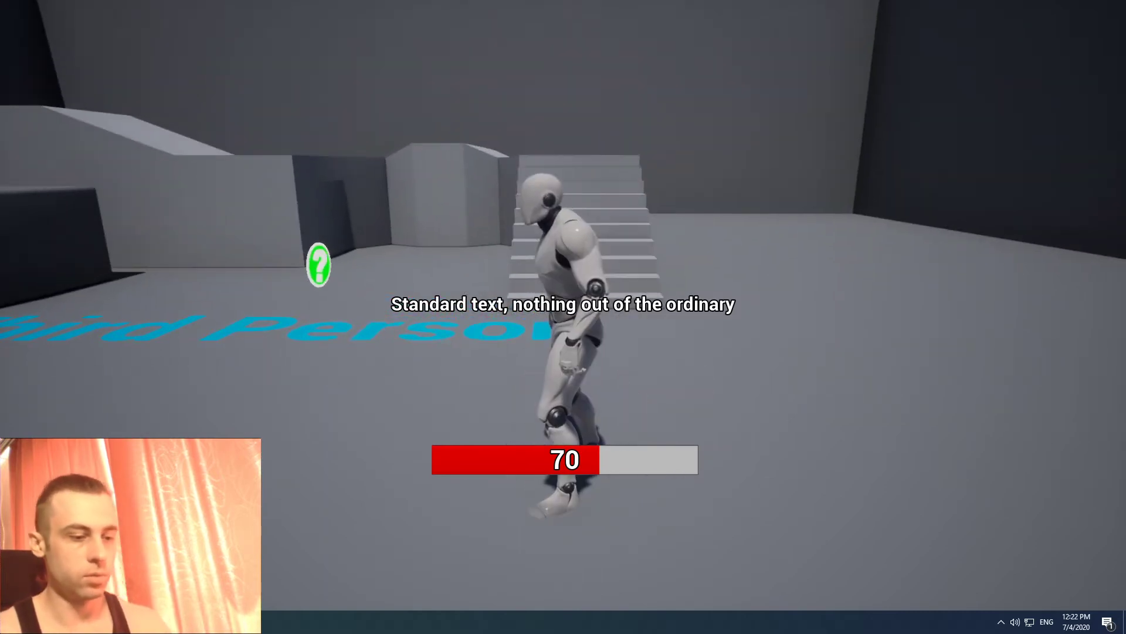
key(w)
key(F11)
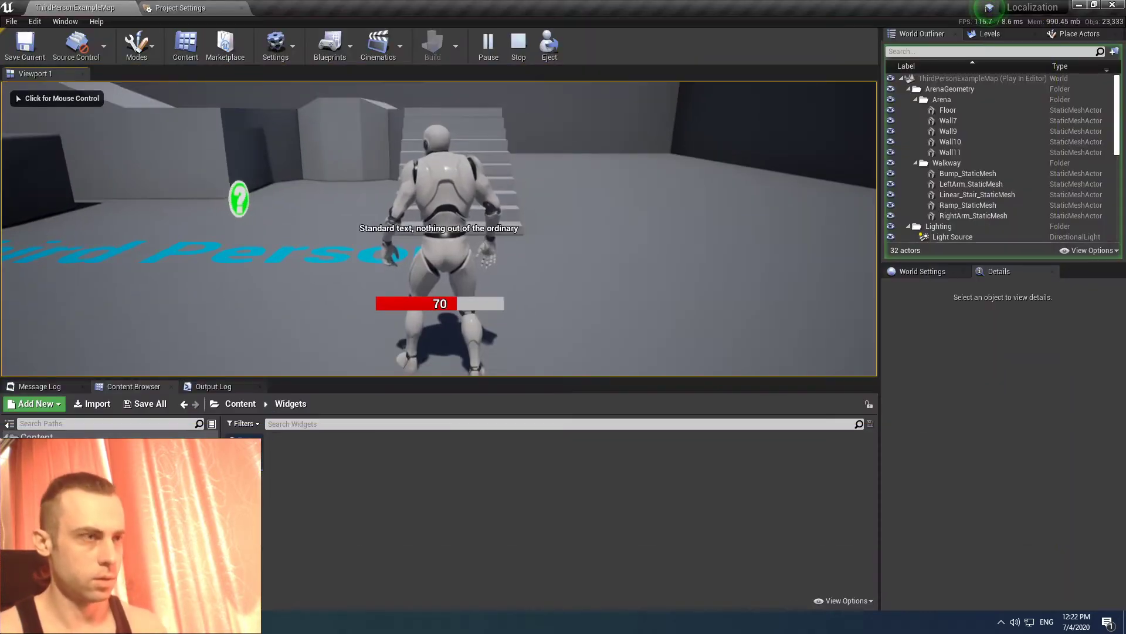
key(Escape)
right_drag(563, 317, 560, 301)
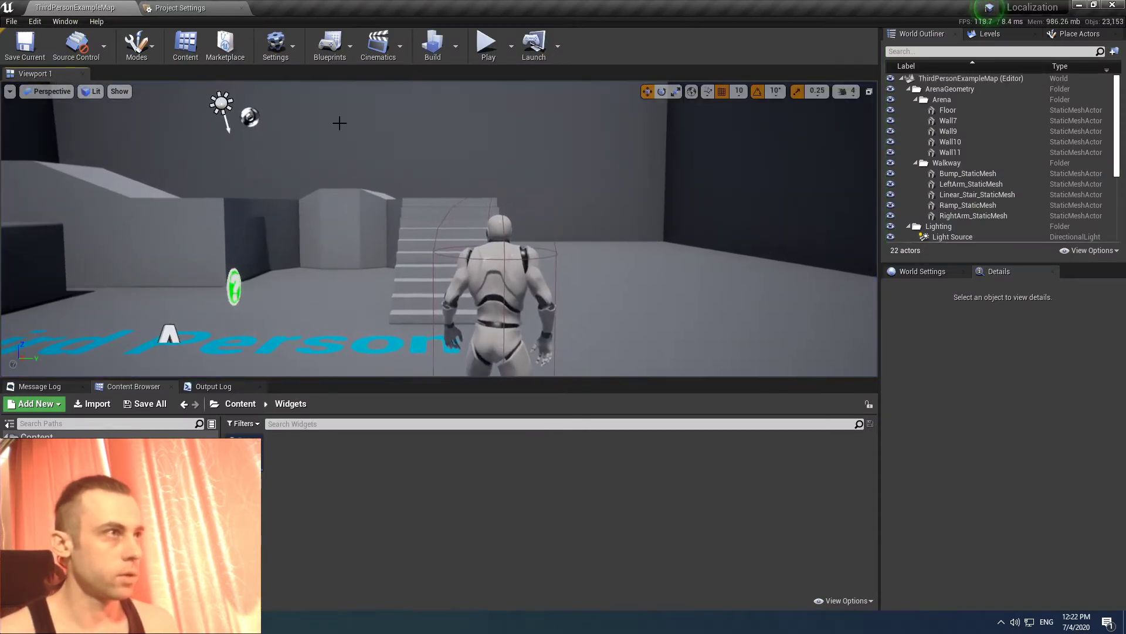
click(190, 10)
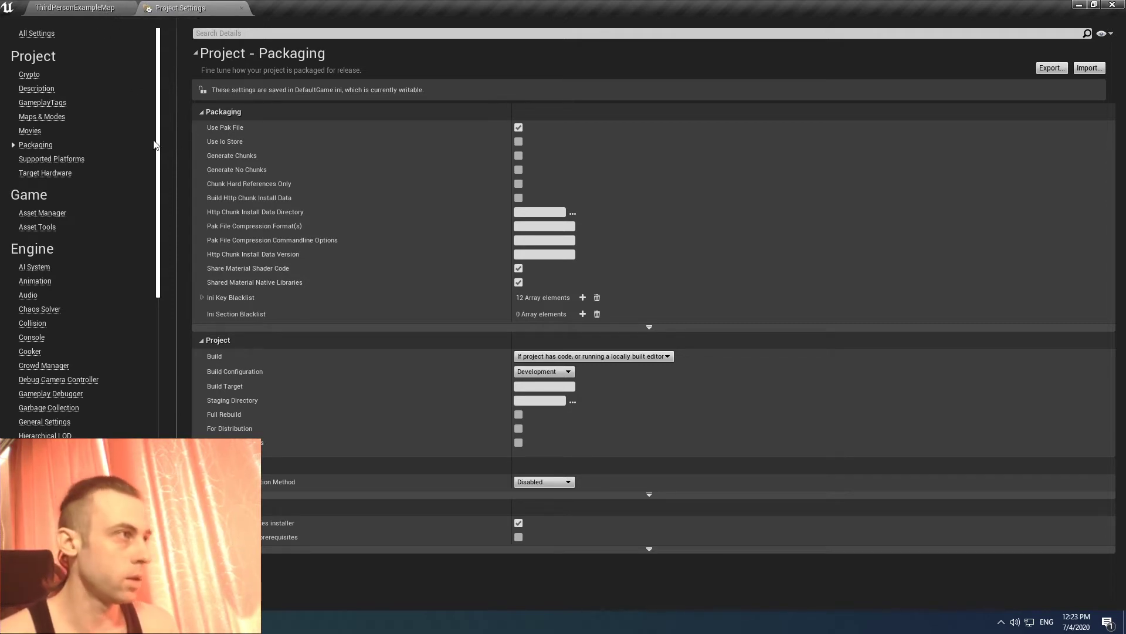
click(99, 15)
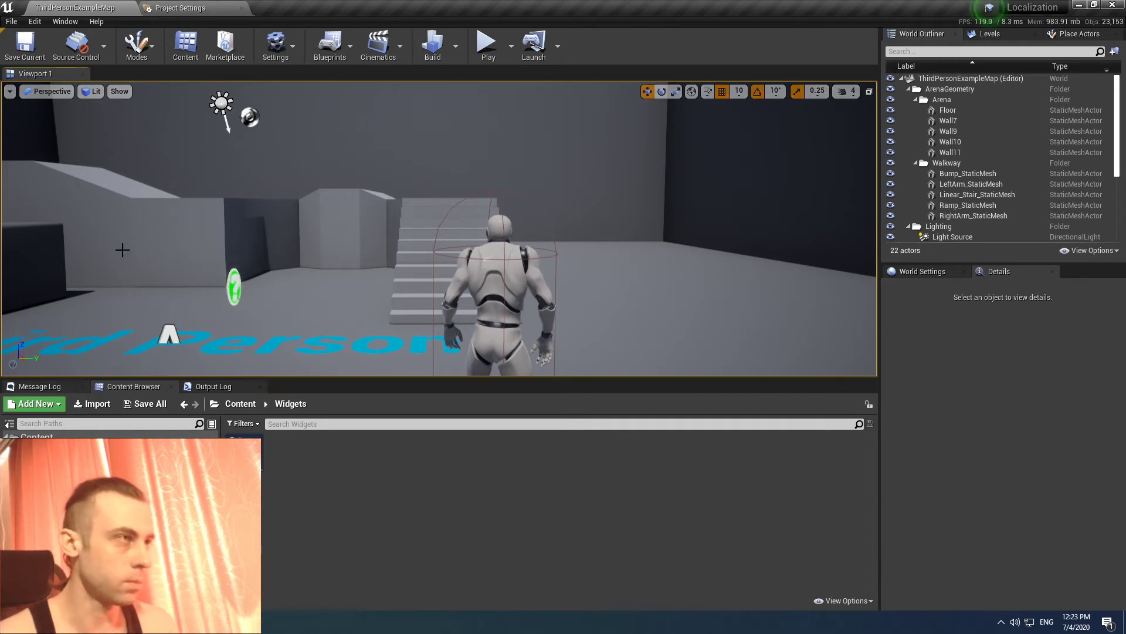
click(178, 7)
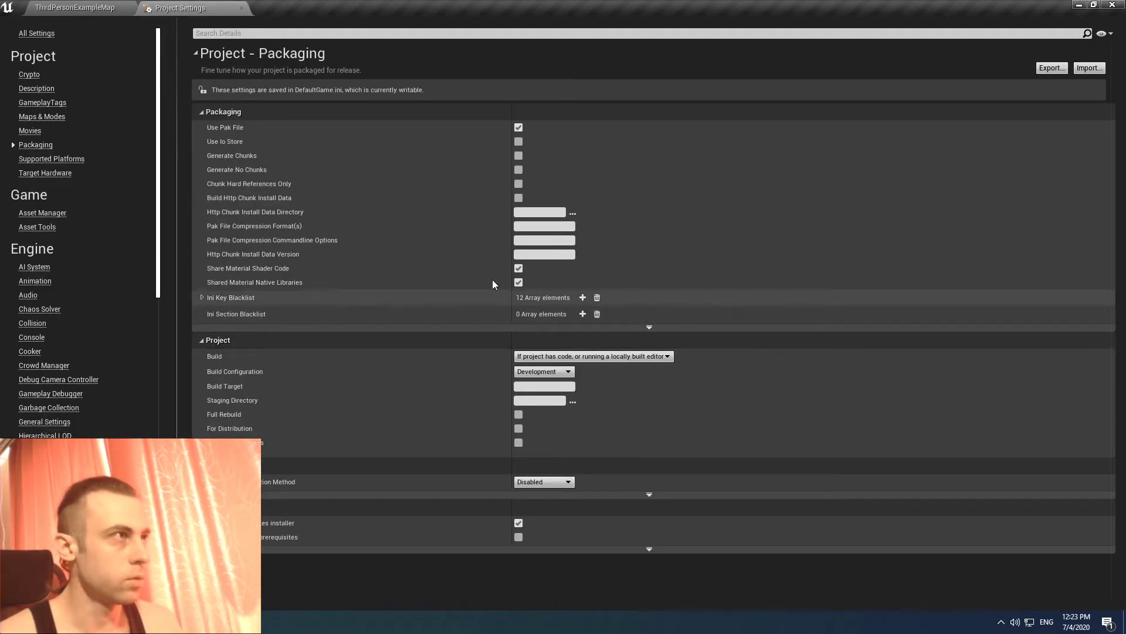
- Open the Localization Dashboard from the ThirdPersonExampleMap level editor
click(92, 7)
click(62, 21)
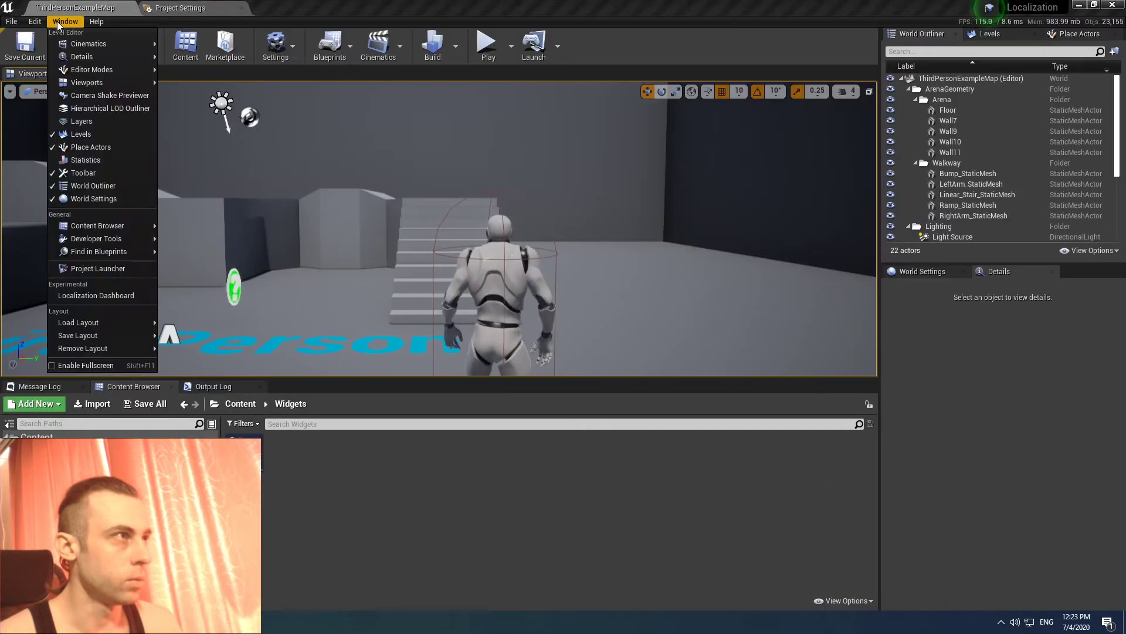
click(119, 295)
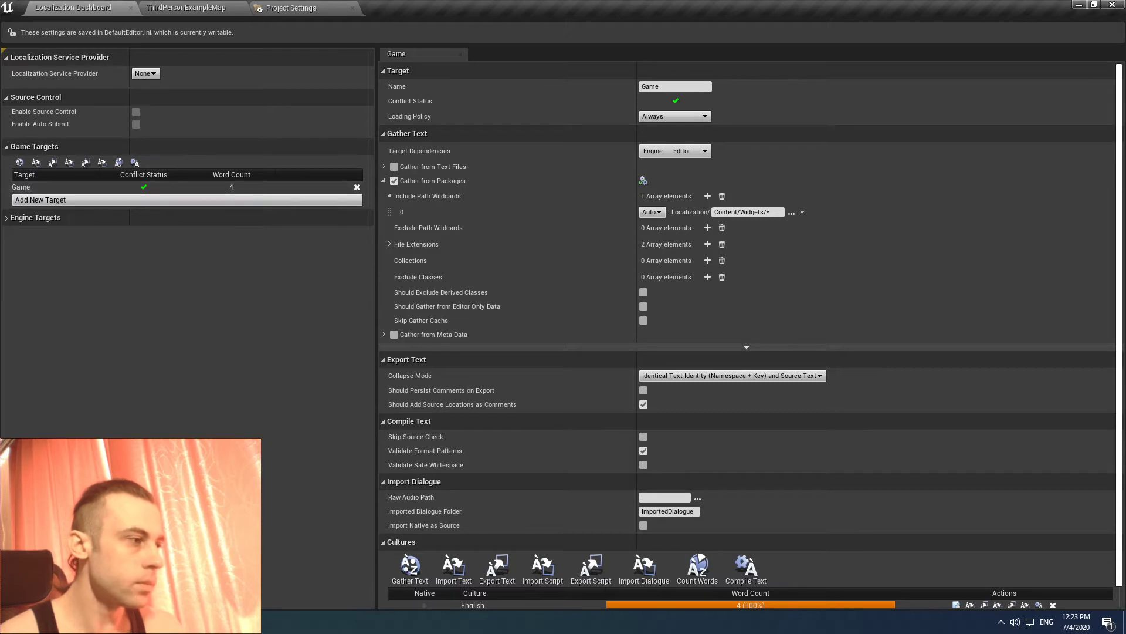
- Switch to File Explorer and view the Localization project's Config/Localization folder
key(alt+Tab)
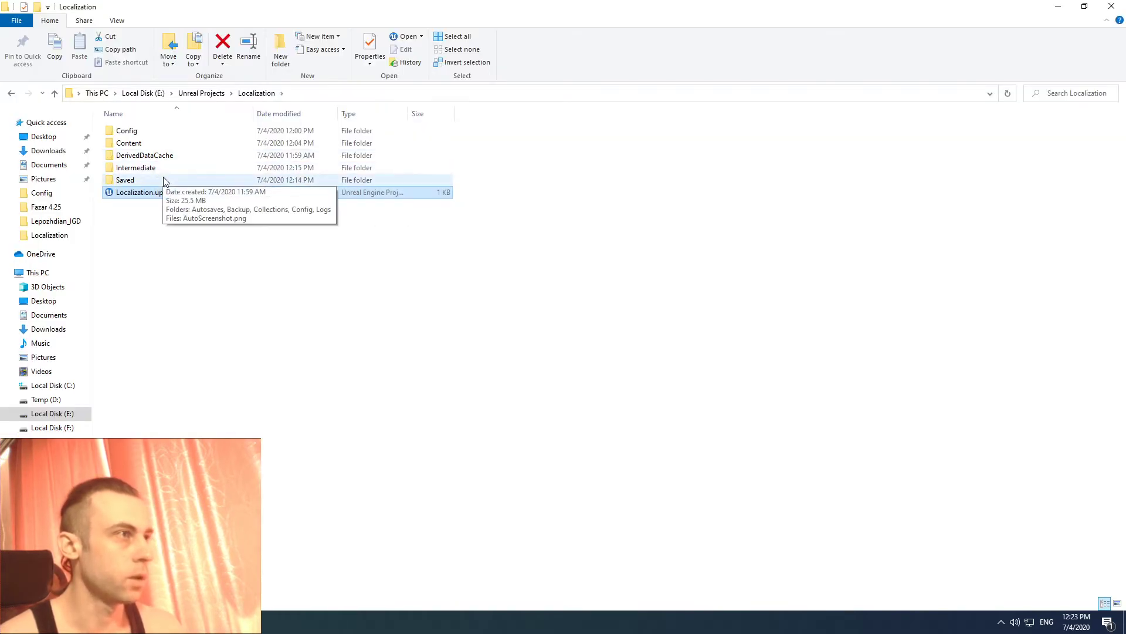
double_click(141, 146)
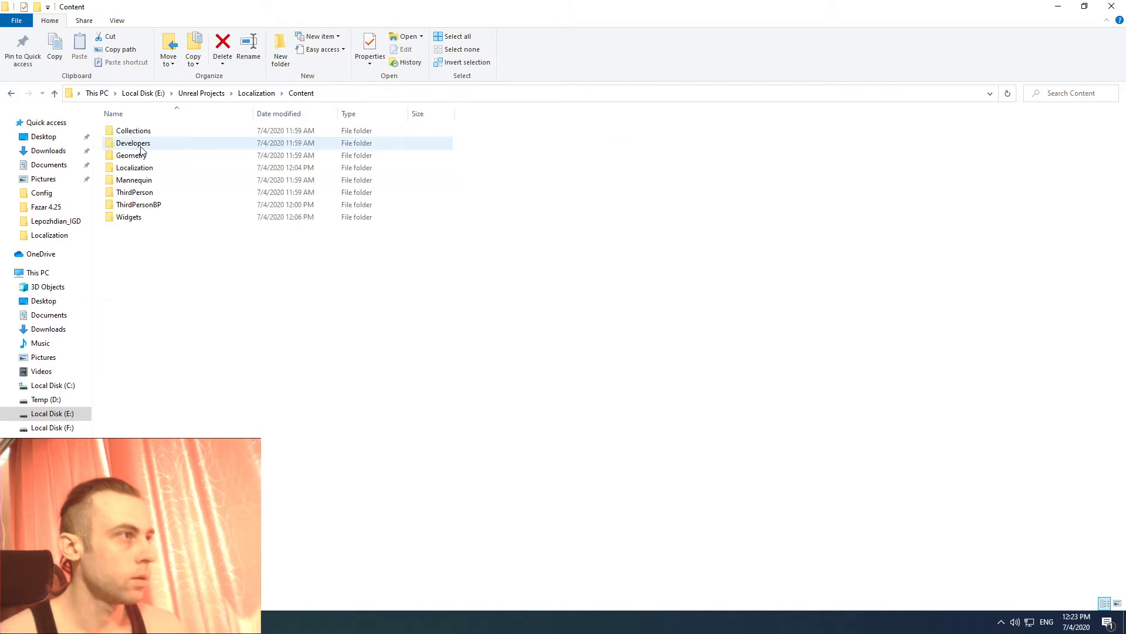
click(256, 93)
click(154, 132)
double_click(153, 132)
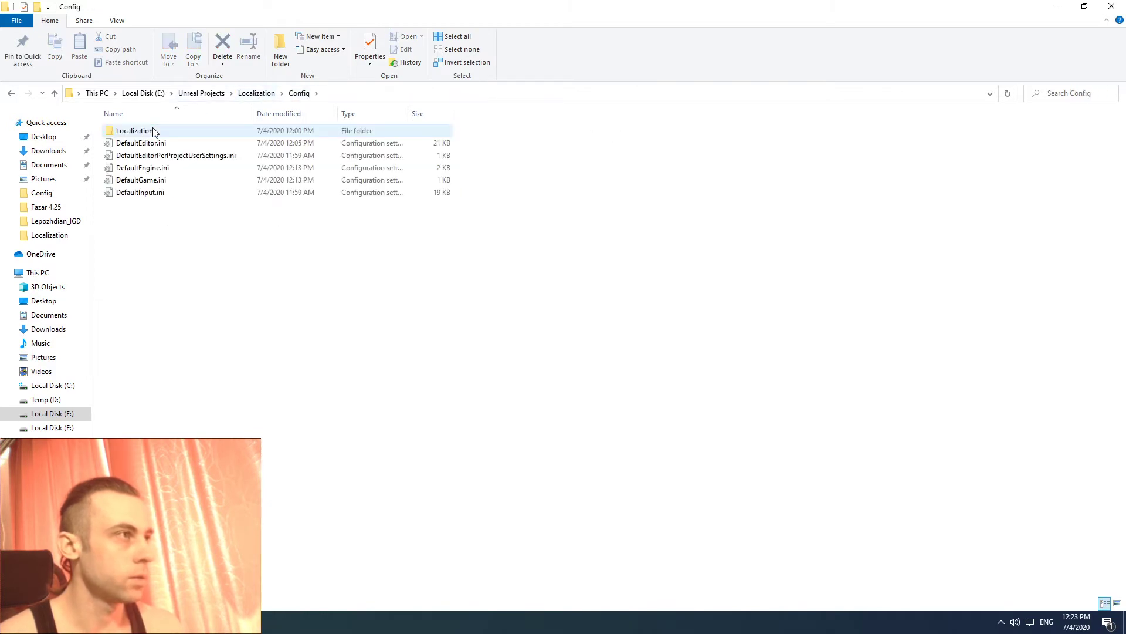
click(168, 135)
double_click(168, 136)
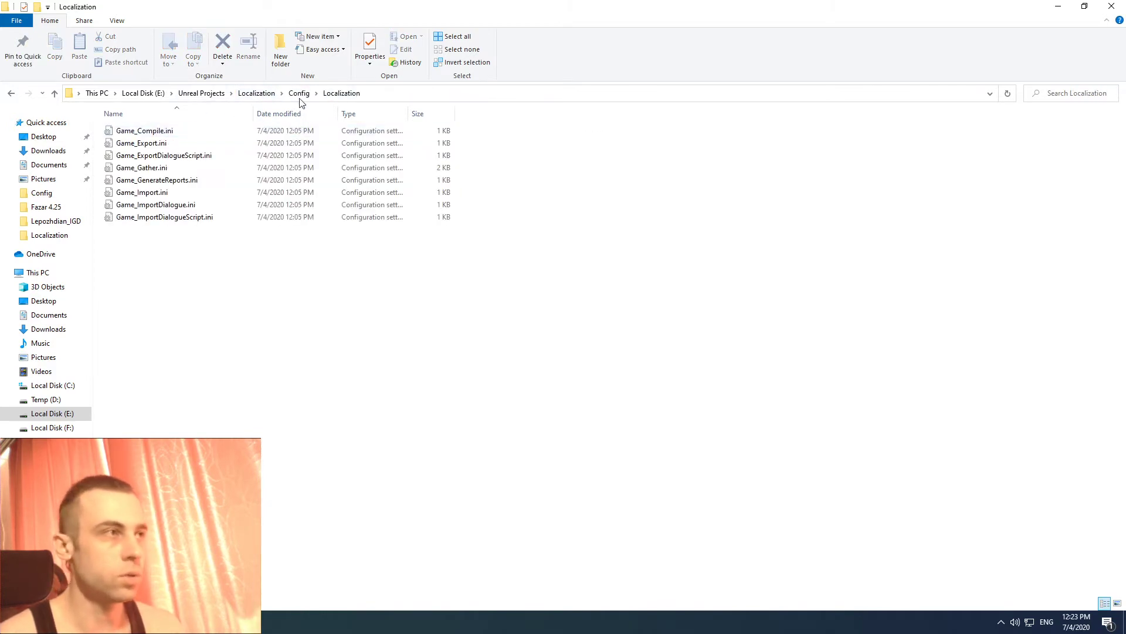
- Open DefaultGame.ini from the project's Config folder in Notepad
click(299, 93)
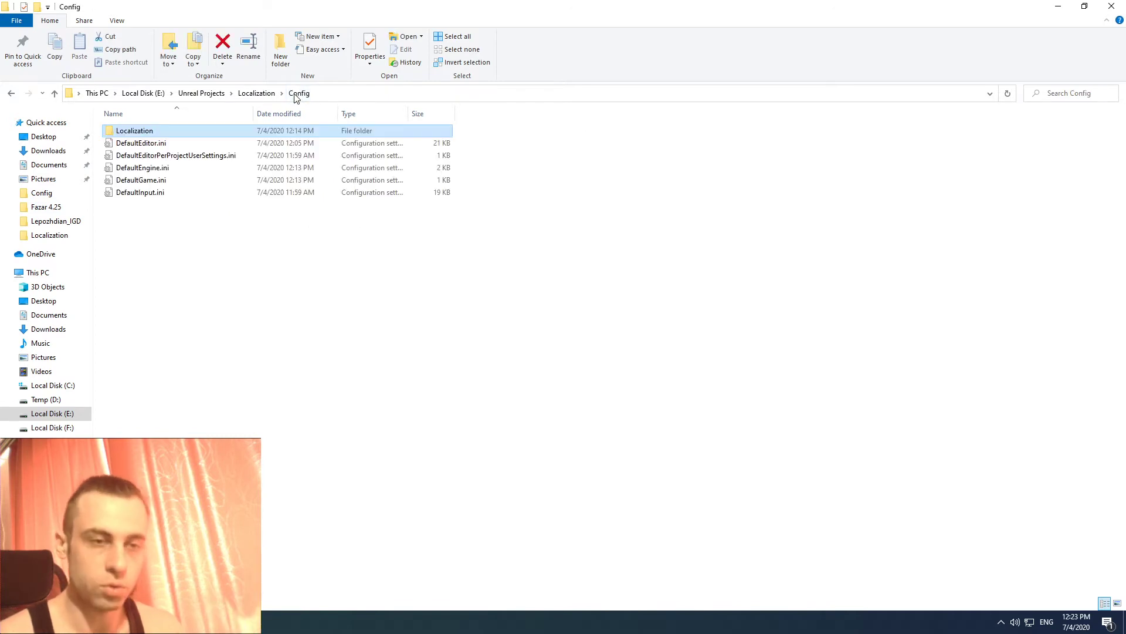
click(164, 180)
right_click(164, 179)
click(190, 211)
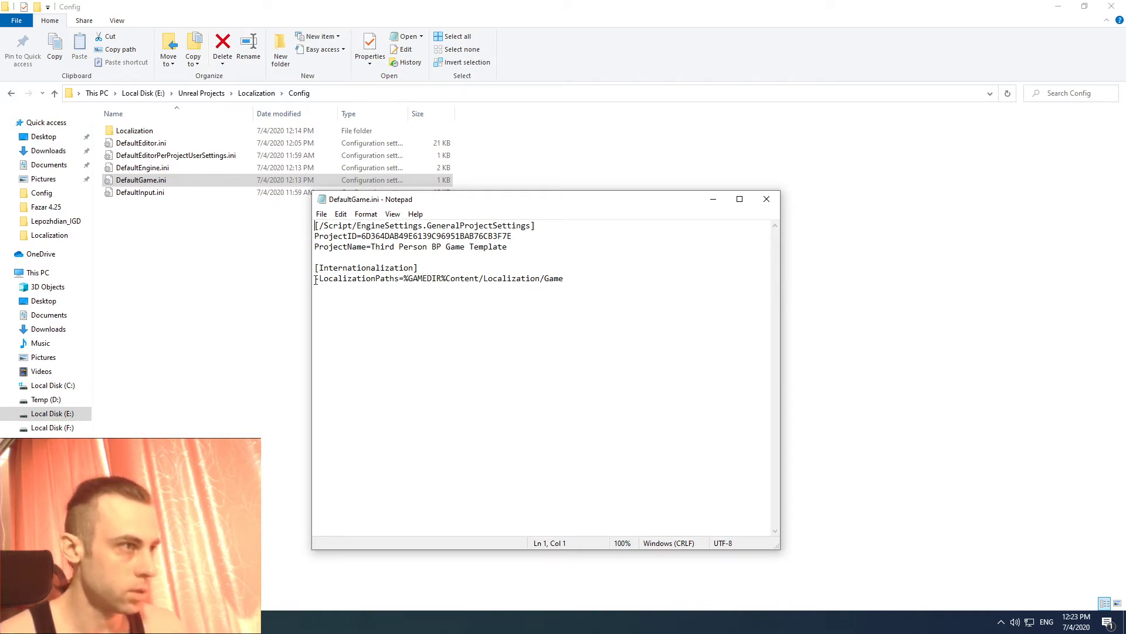
- Examine the LocalizationPaths entry under [Internationalization], highlighting its Content/Localization/Game path
drag(316, 280, 459, 283)
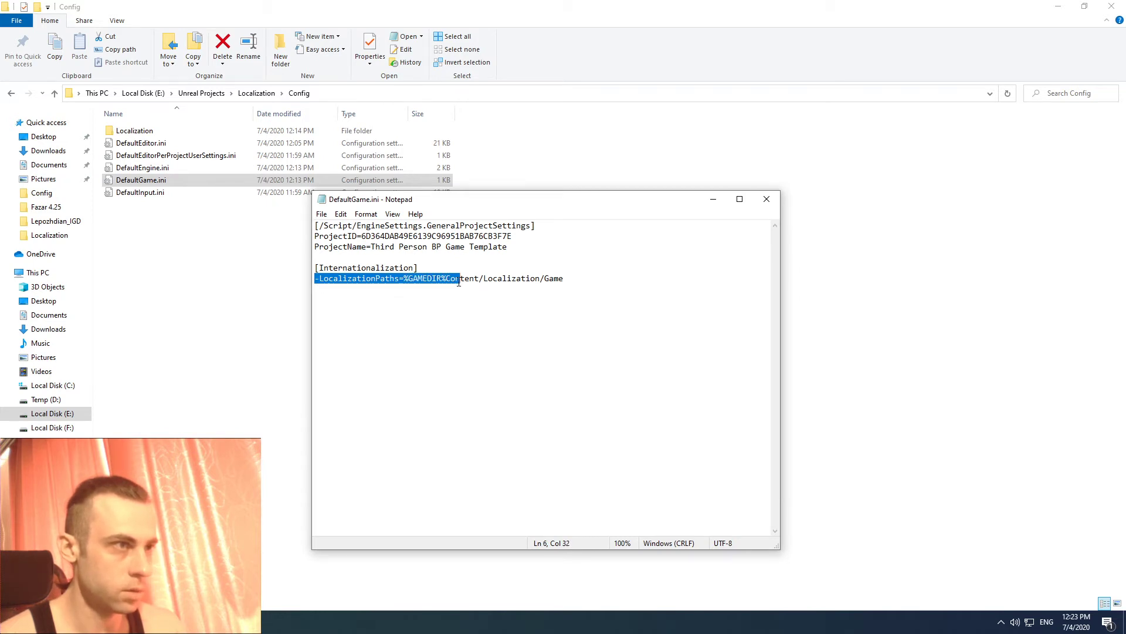
click(427, 280)
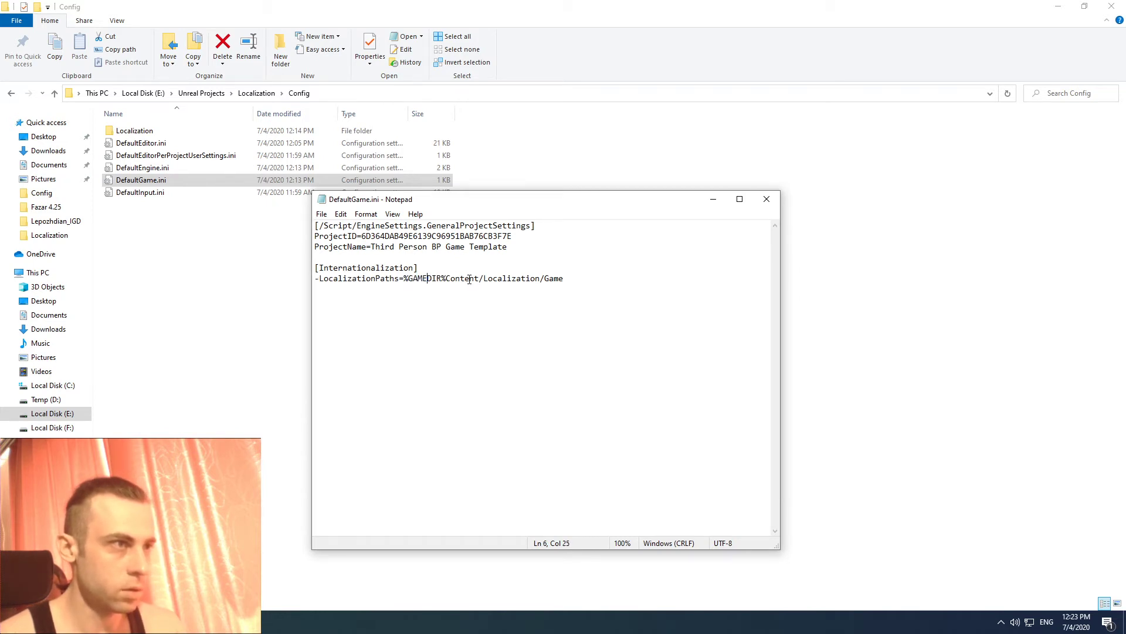
drag(448, 278, 540, 278)
click(567, 279)
click(565, 278)
- Compare the Game part of the path with the Localization Dashboard's game targets and close DefaultGame.ini
click(147, 622)
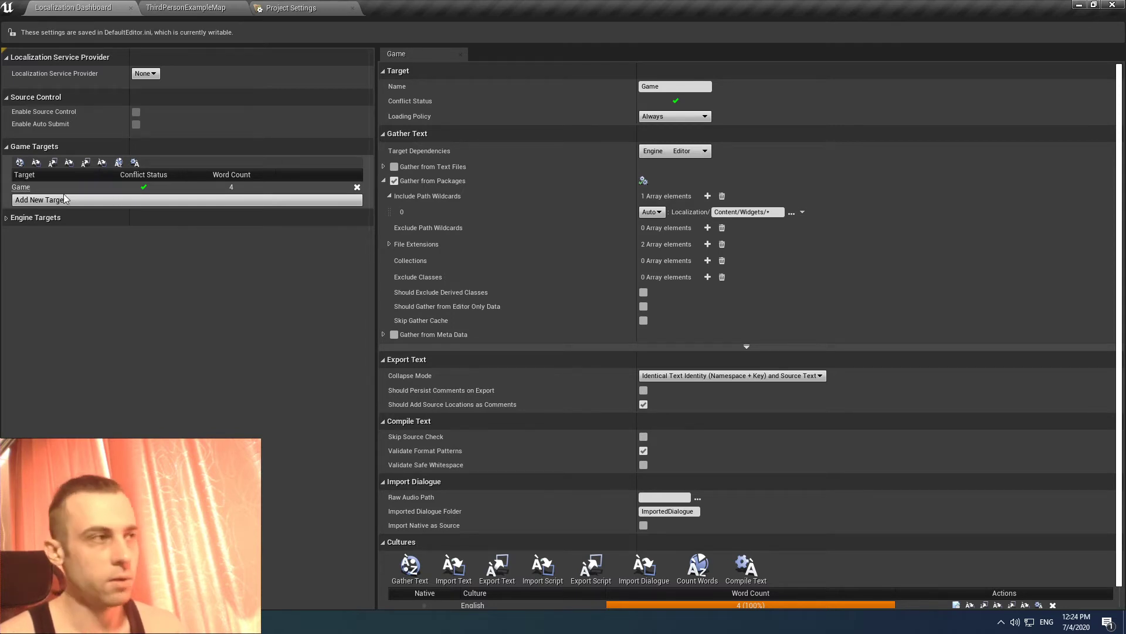
key(alt+Tab)
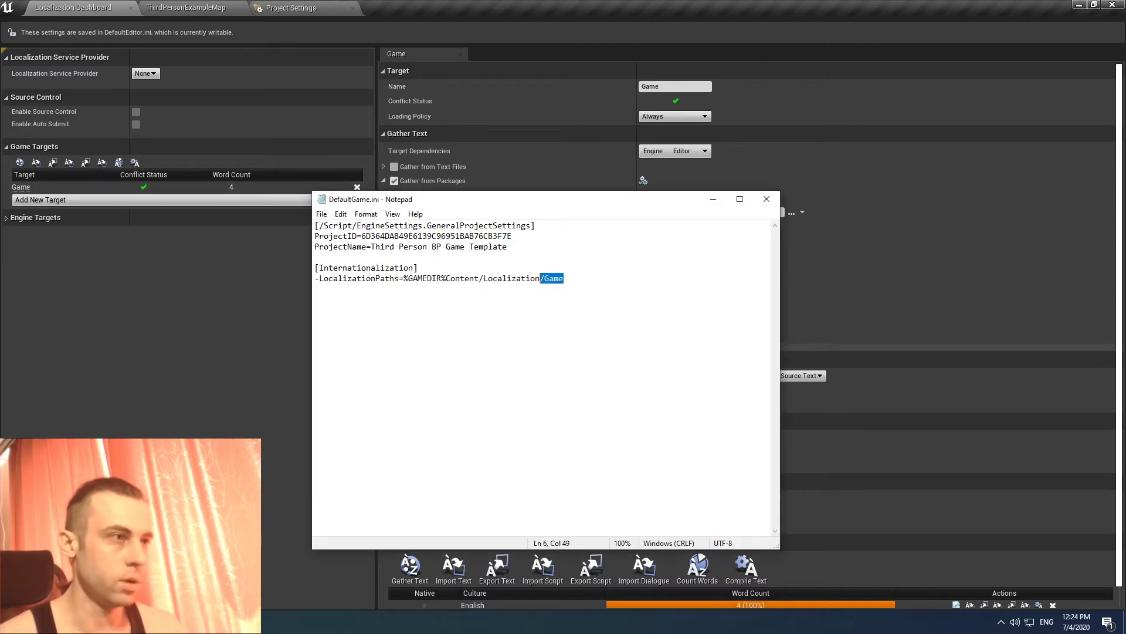
click(766, 200)
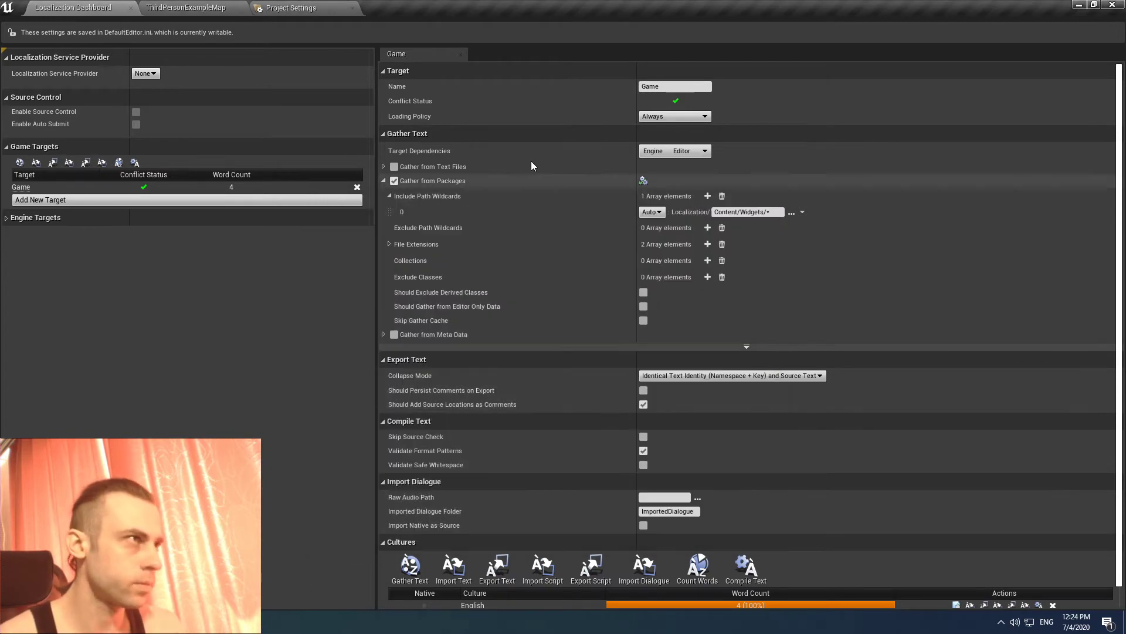
- Expand the advanced Packaging options in Project Settings and browse the Localizations to Package list
click(295, 10)
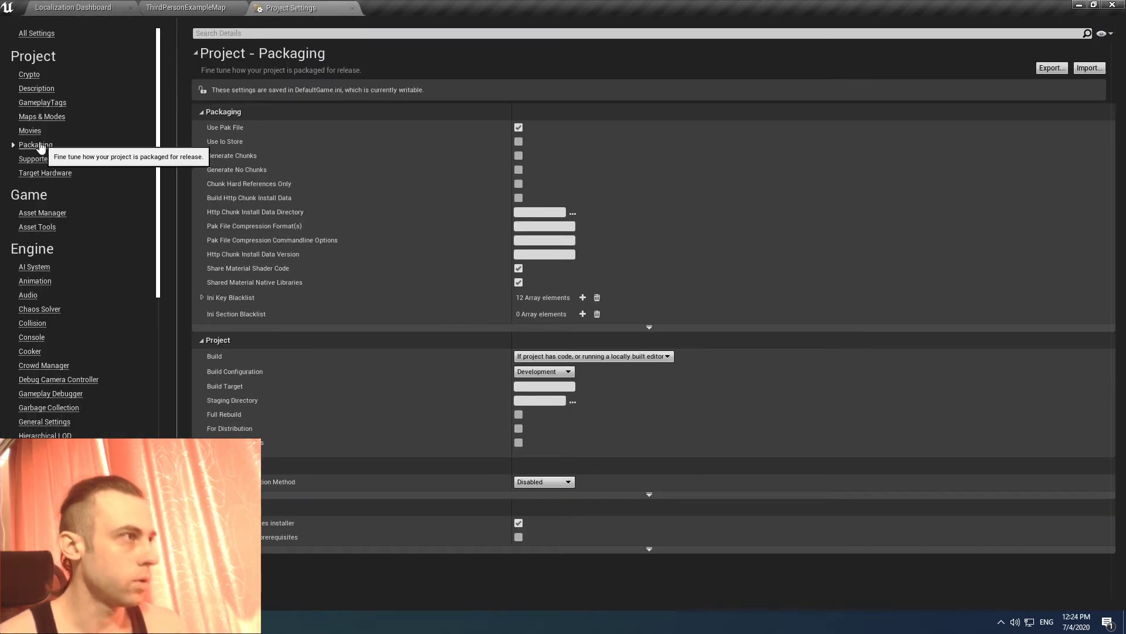
click(660, 327)
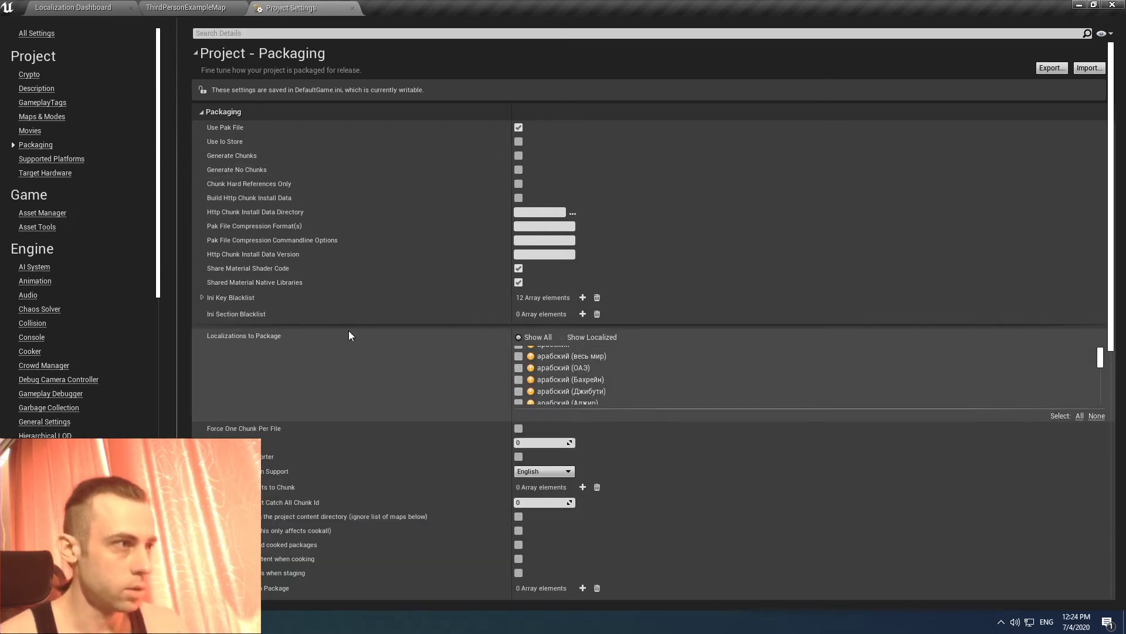
scroll(560, 368, up, 1)
scroll(559, 368, up, 2)
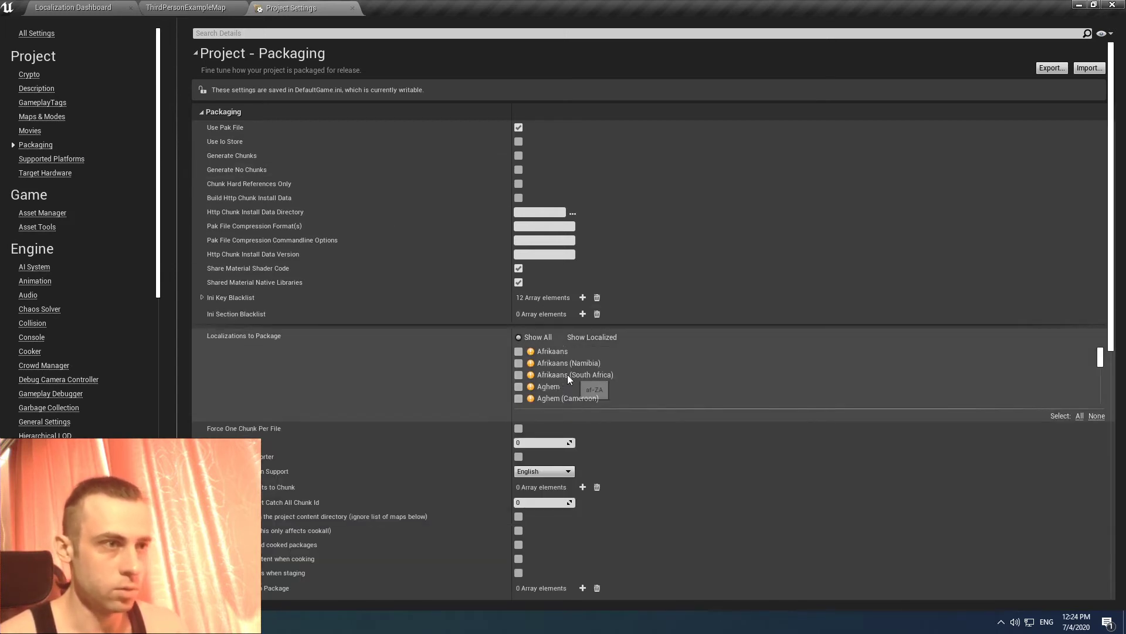
scroll(561, 376, down, 5)
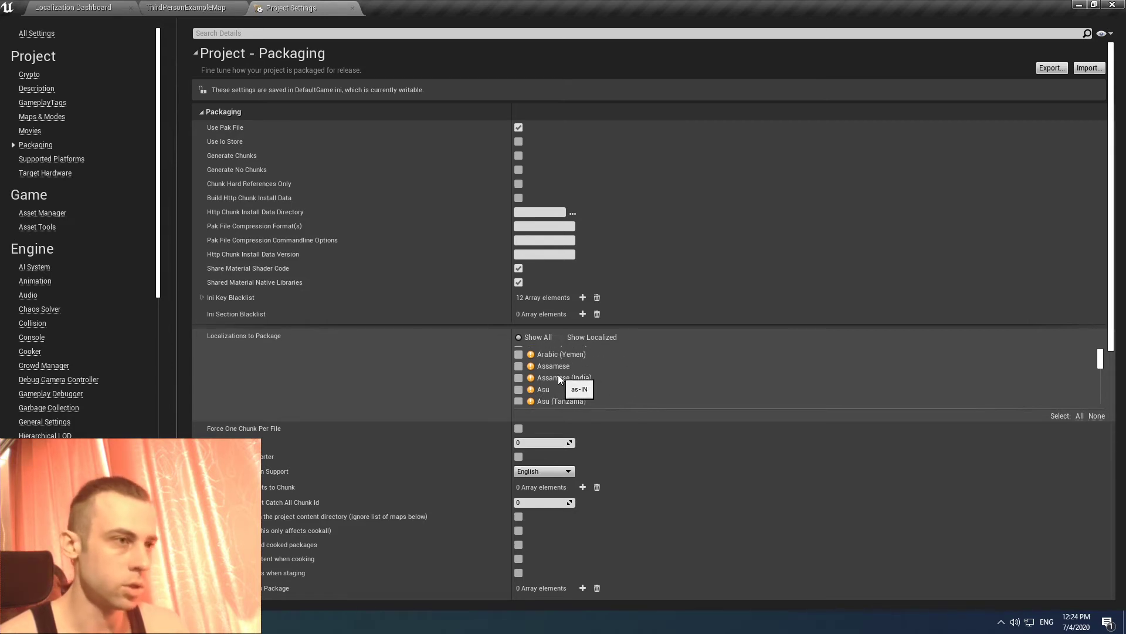
scroll(559, 376, down, 3)
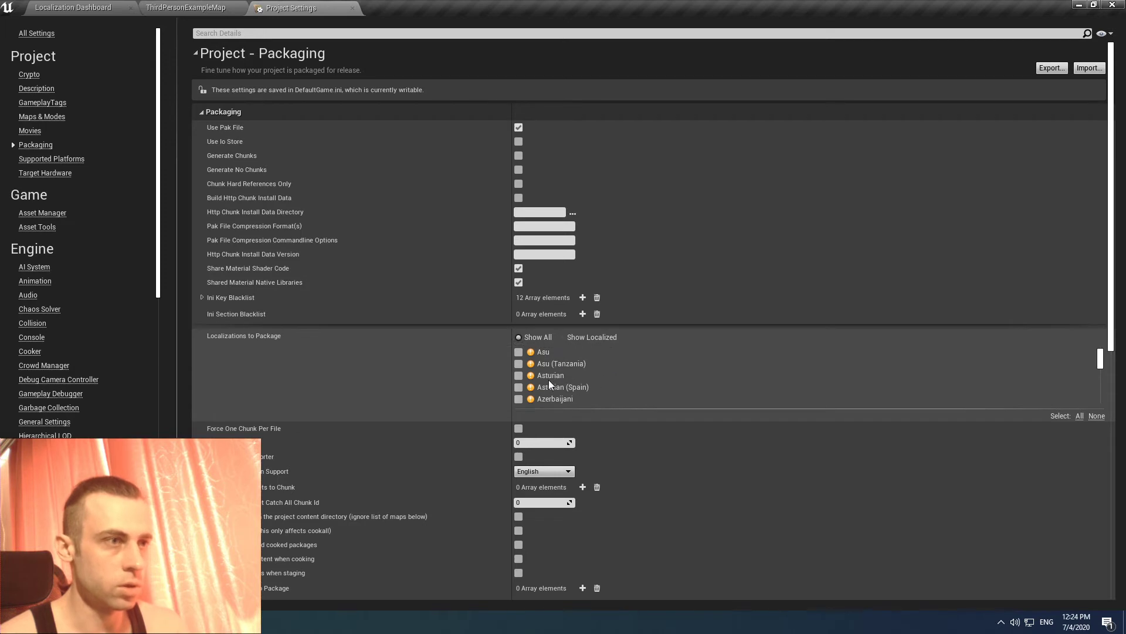
- Try ticking the Arabic variants for Qatar, Saudi Arabia, Sudan and Somalia in Localizations to Package, and clear them again
scroll(549, 379, up, 8)
click(519, 356)
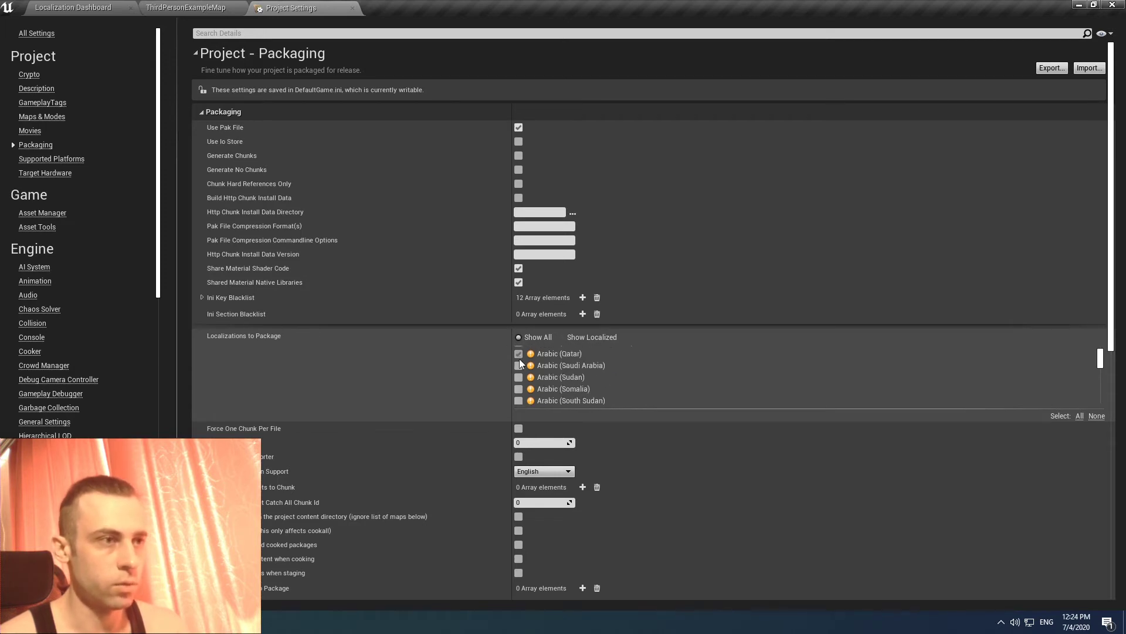
click(519, 365)
click(518, 378)
click(518, 389)
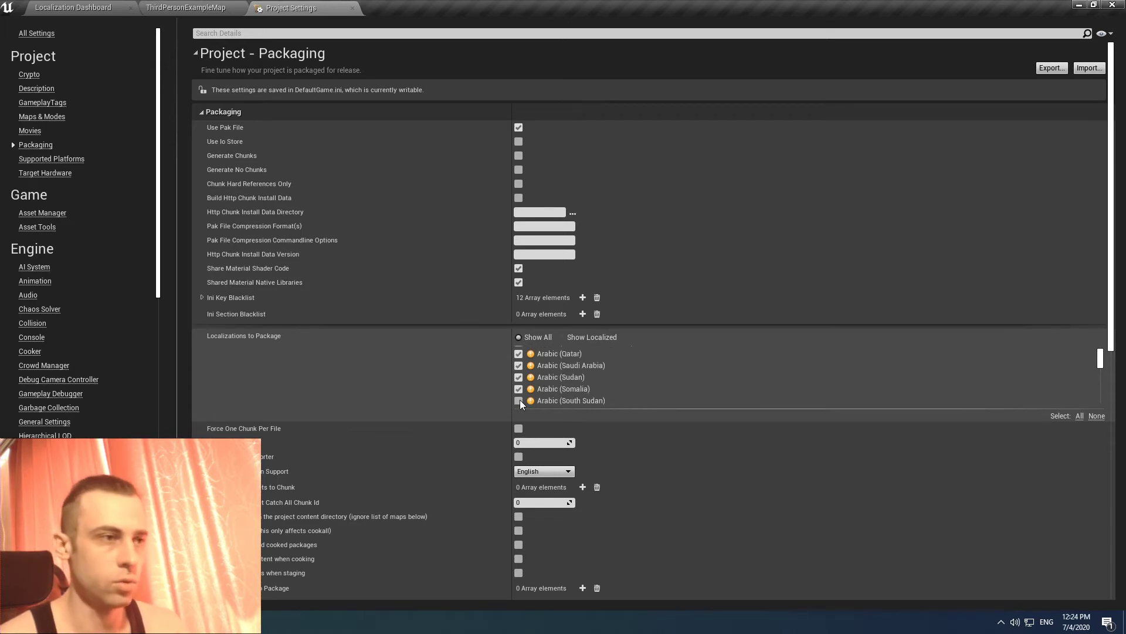
click(518, 391)
click(519, 378)
click(518, 354)
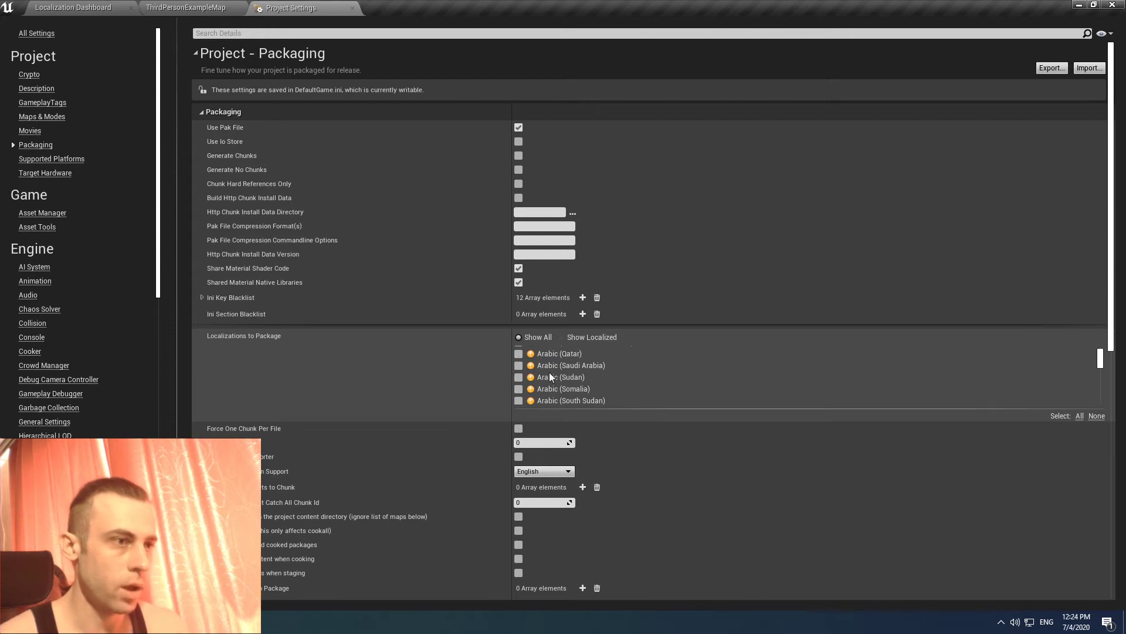
- Set Internationalization Support in the Packaging settings to All
scroll(721, 465, down, 2)
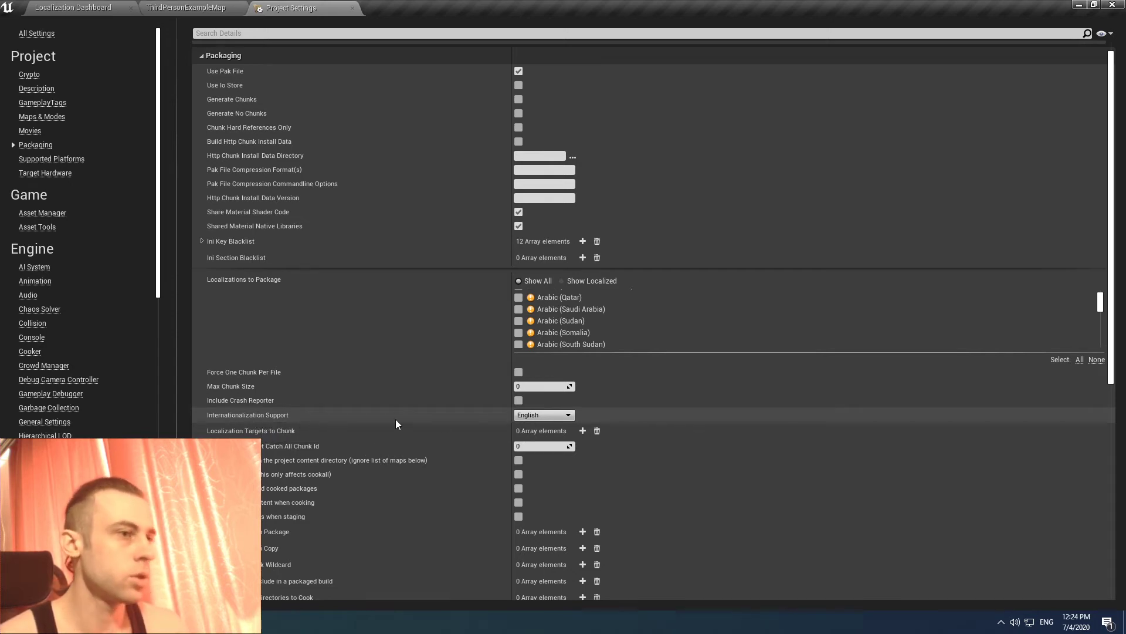
click(554, 416)
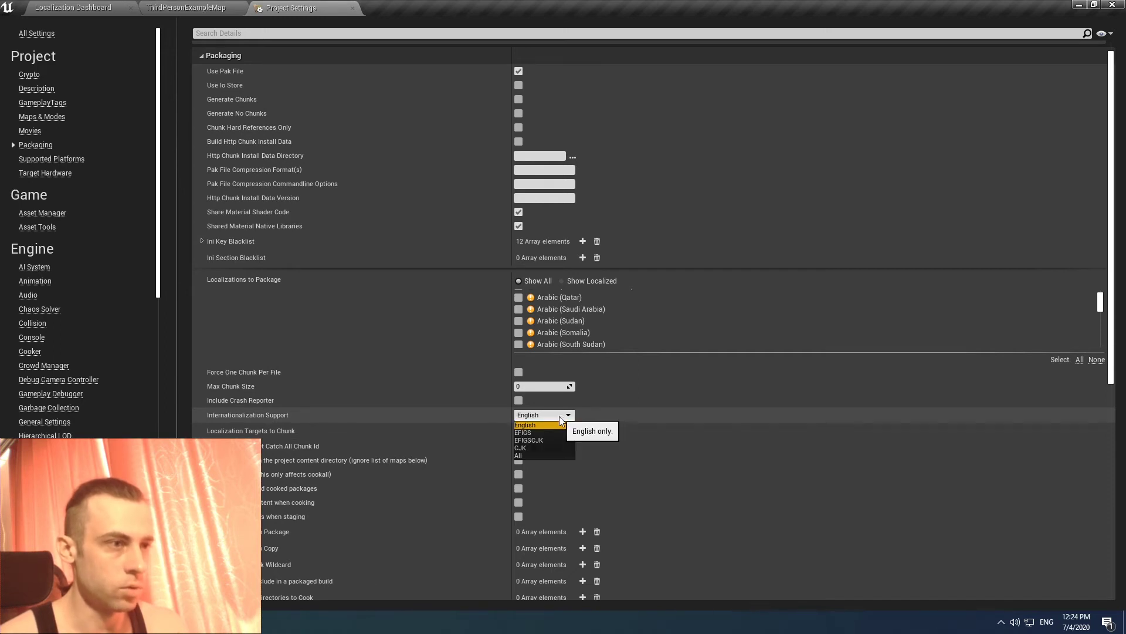
click(532, 455)
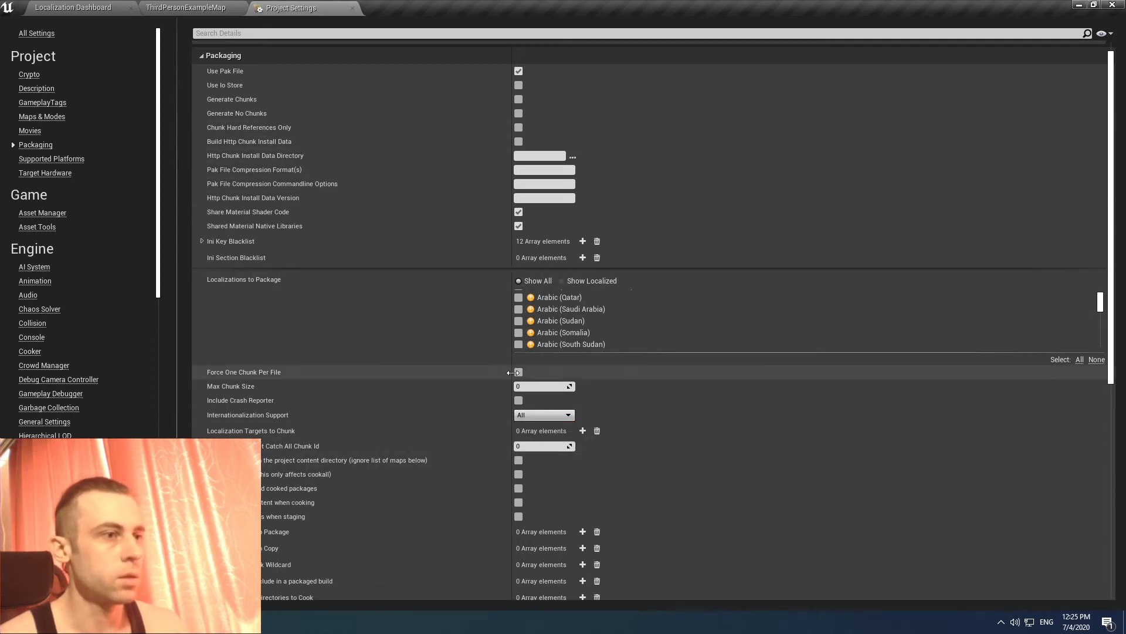
- Toggle several Arabic localizations on and off once more and review the Internationalization Support options without changing the choice
click(519, 309)
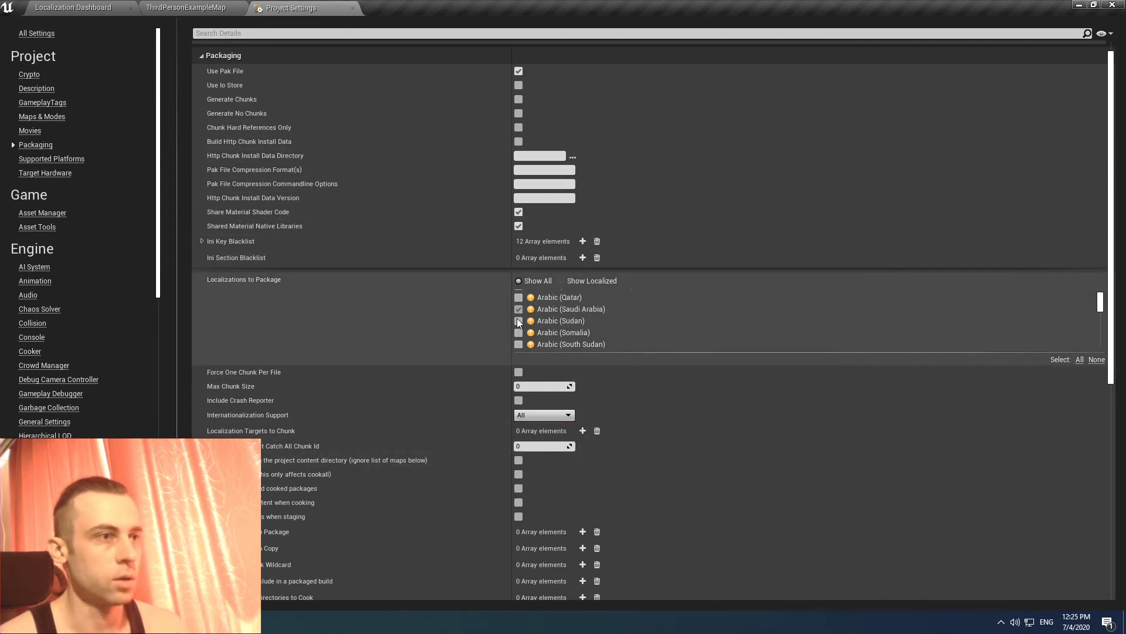
click(519, 321)
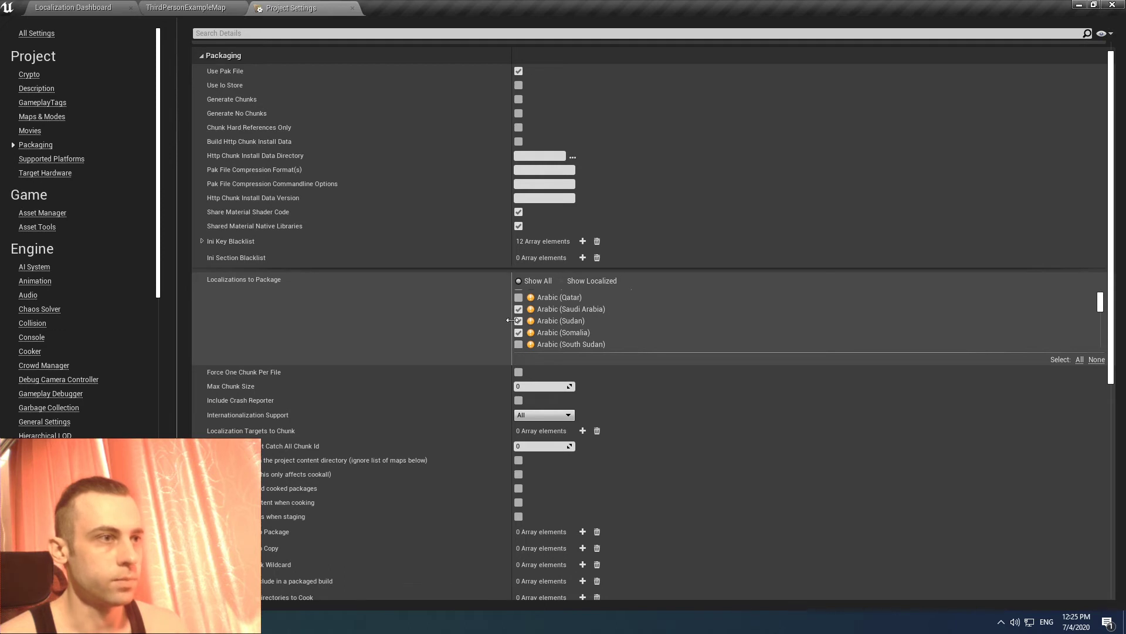
click(518, 298)
click(518, 321)
click(518, 332)
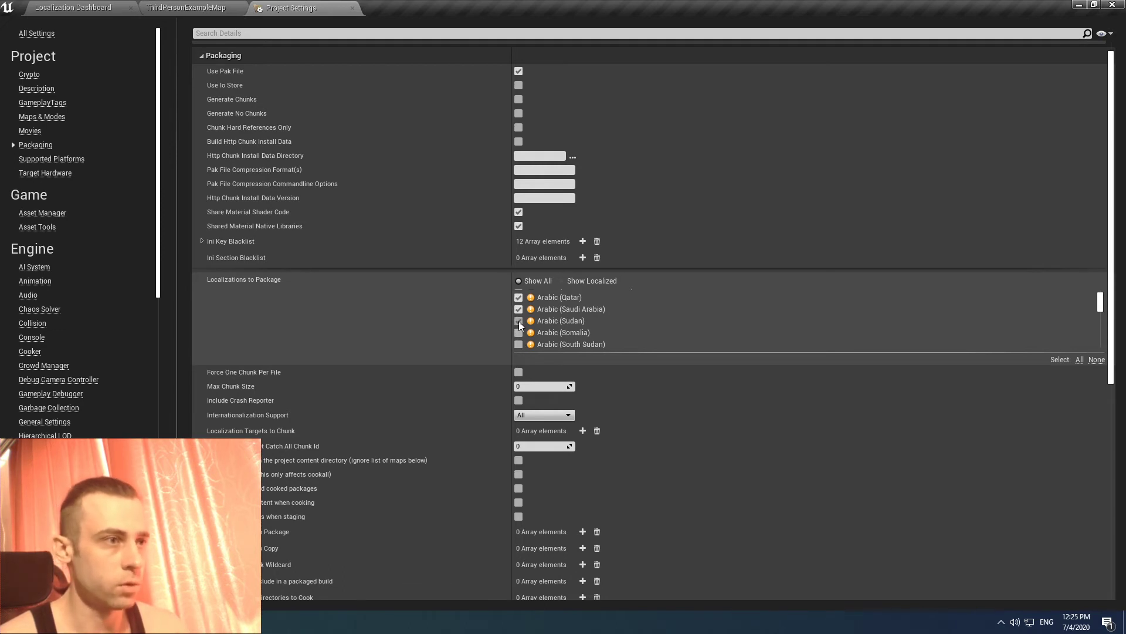
click(518, 309)
click(518, 297)
click(548, 415)
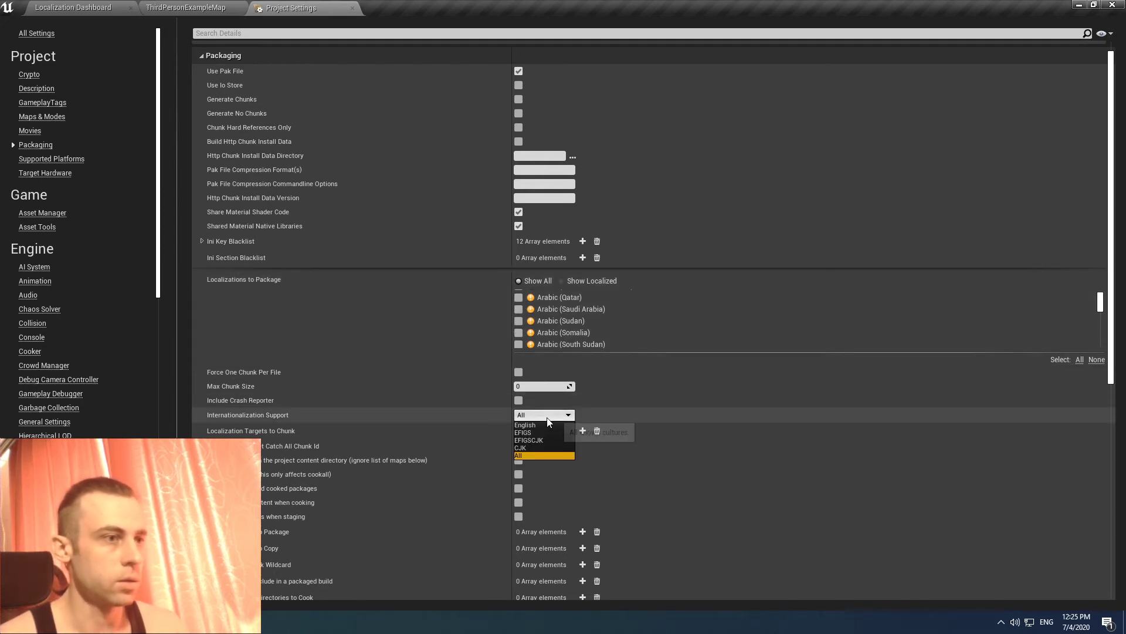
click(259, 416)
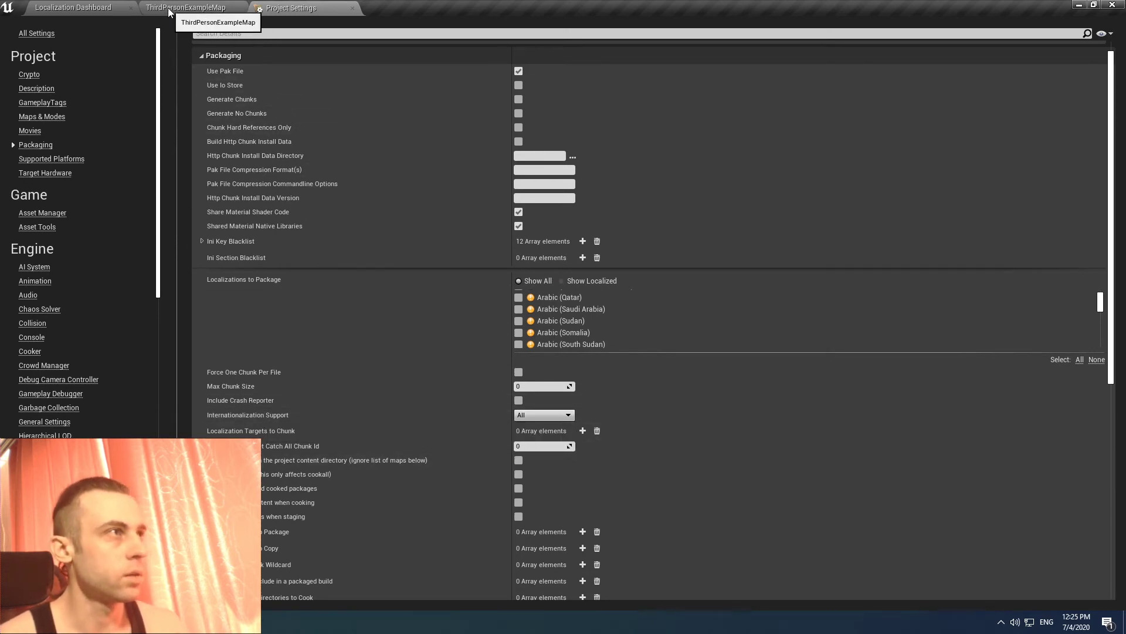
- Play the ThirdPersonExampleMap level in full screen and run the character forward and back
click(210, 8)
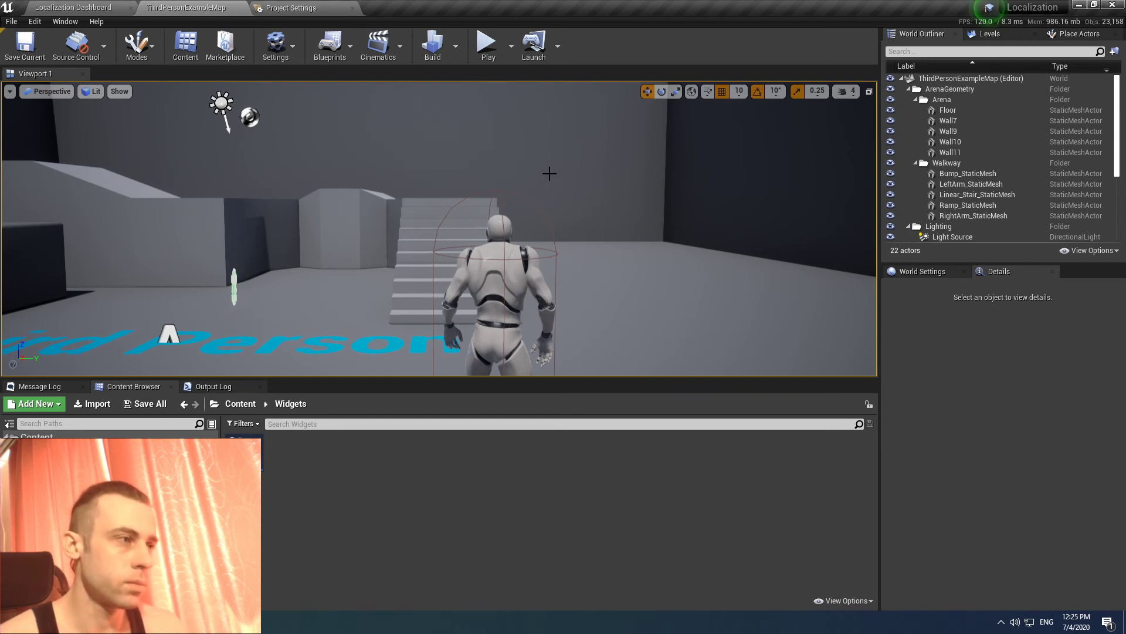
click(488, 52)
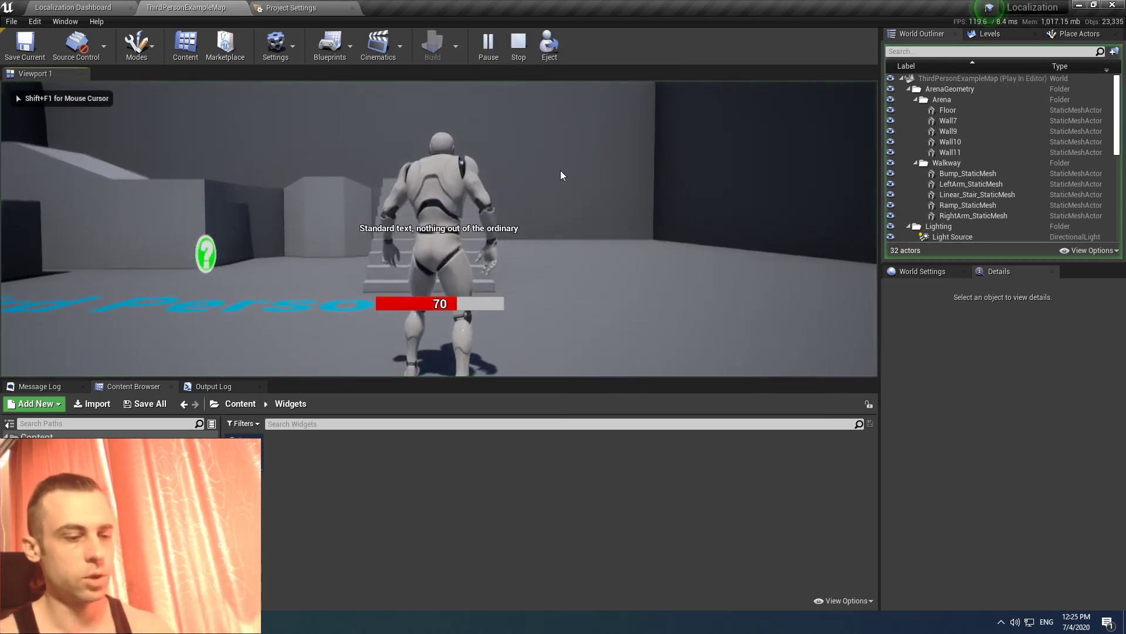
key(F11)
key(w)
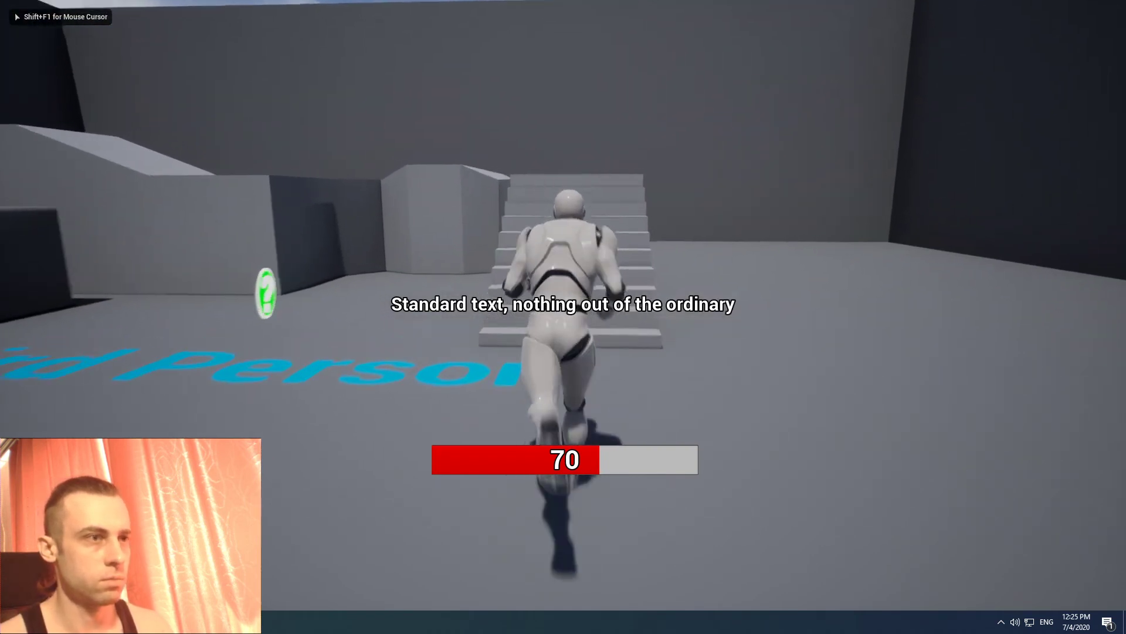
key(s)
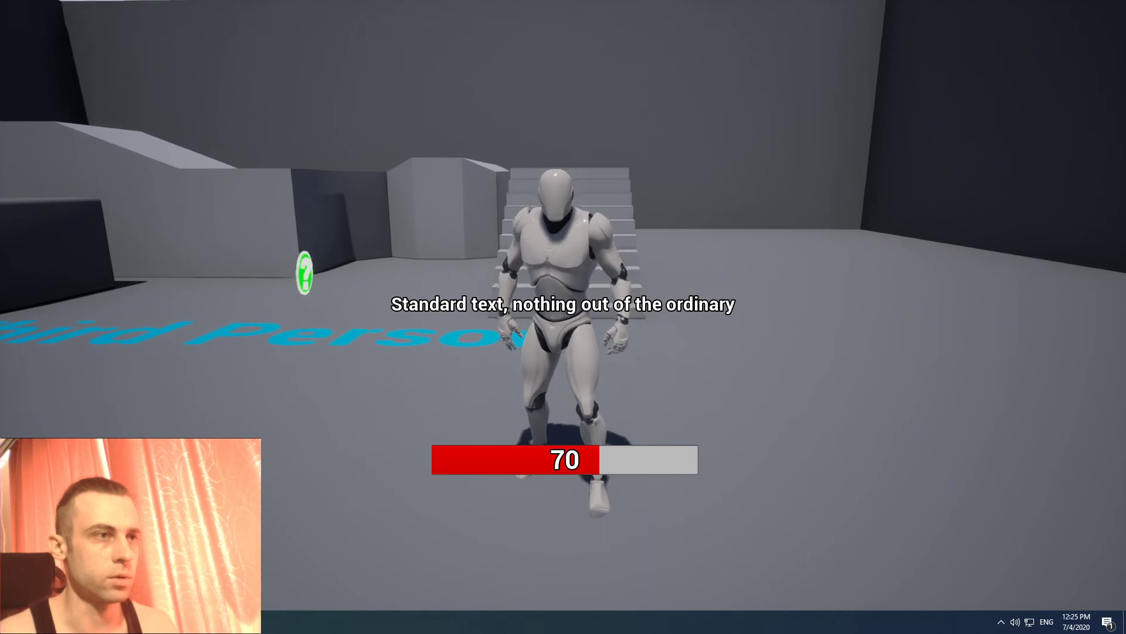
- Switch the in-game text to German and run the character onto the raised blocks
key(2)
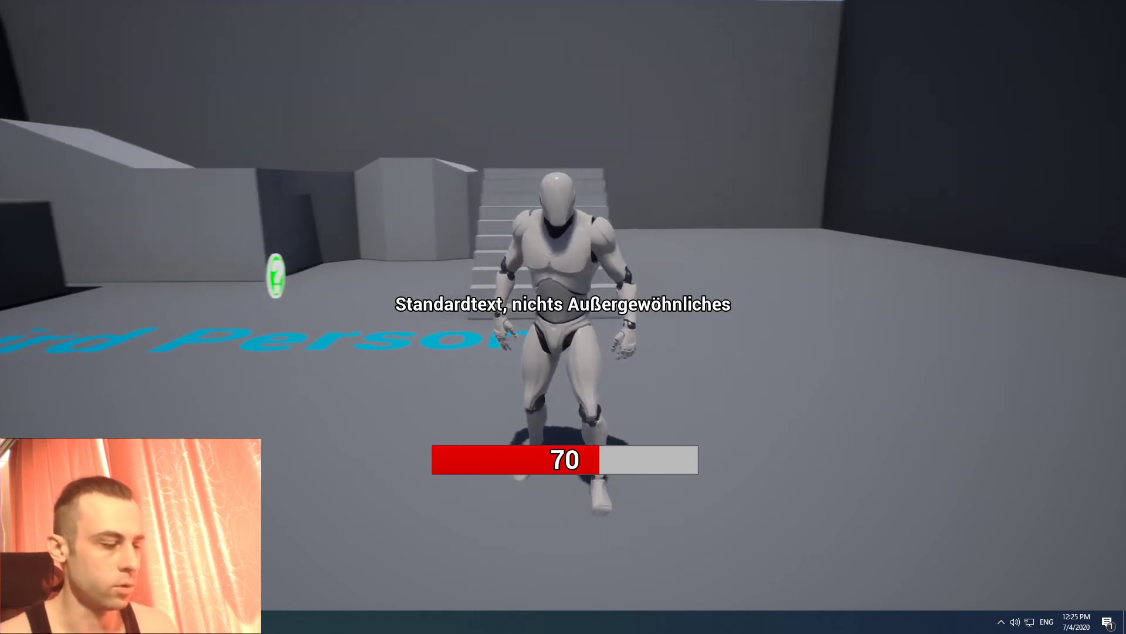
key(w)
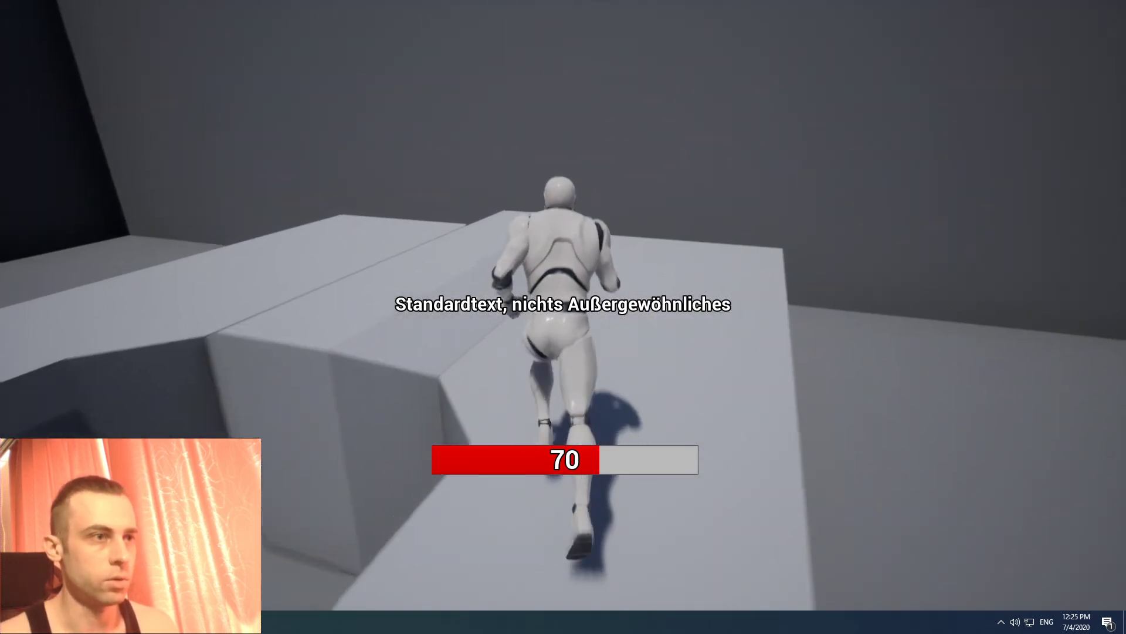
key(a)
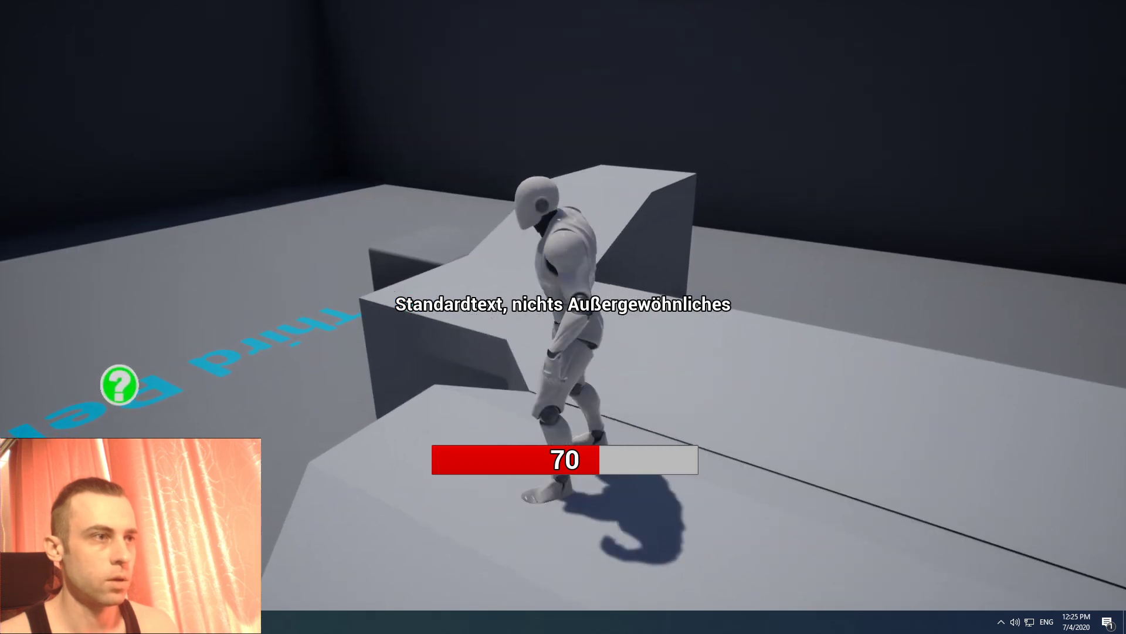
- Cycle the in-game text through the available languages, ending on English
key(3)
key(1)
key(2)
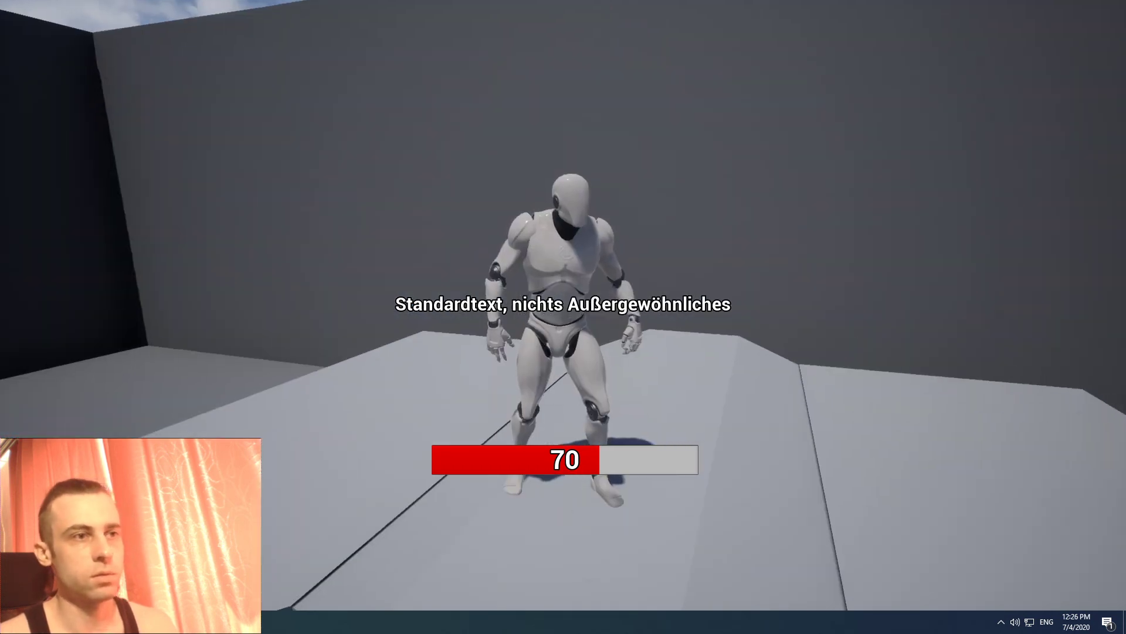
key(3)
key(1)
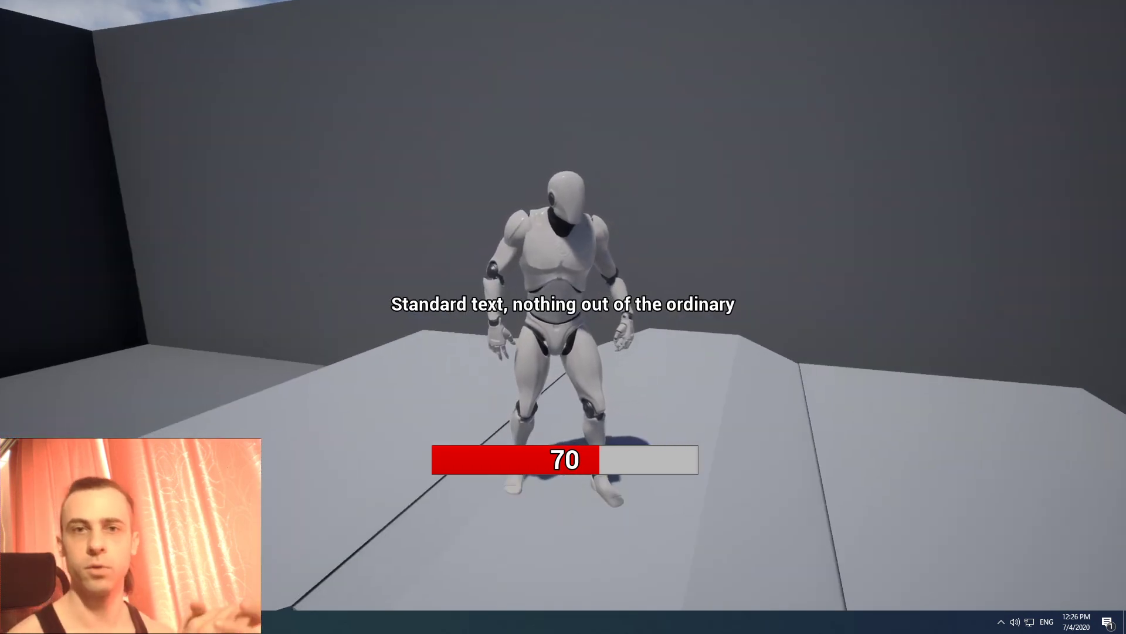